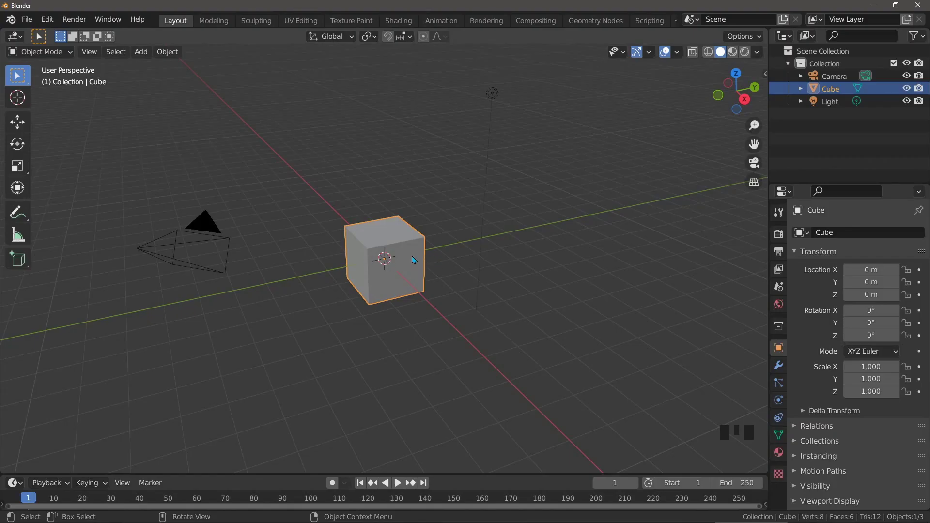
Delete the default cube from the scene.
click(394, 282)
key(Delete)
Add a UV sphere mesh at the scene's origin.
key(shift+a)
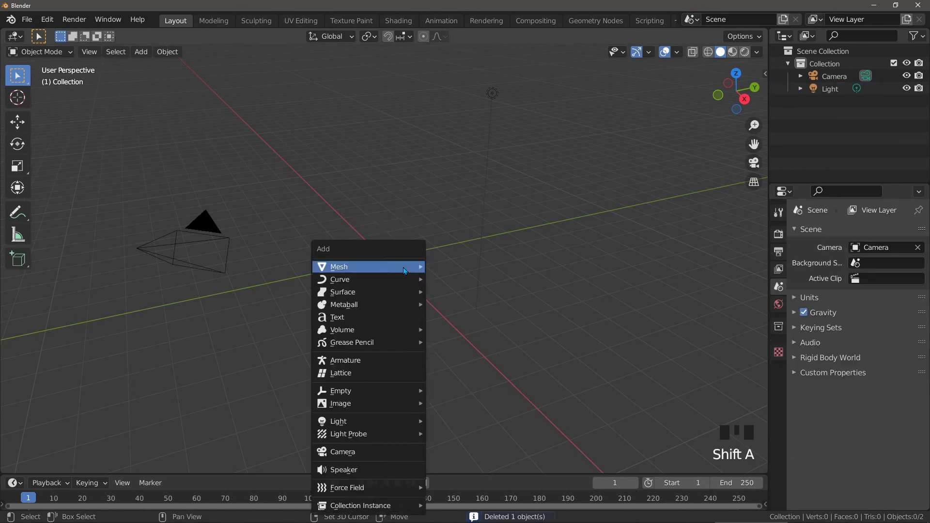
mouse_move(405, 267)
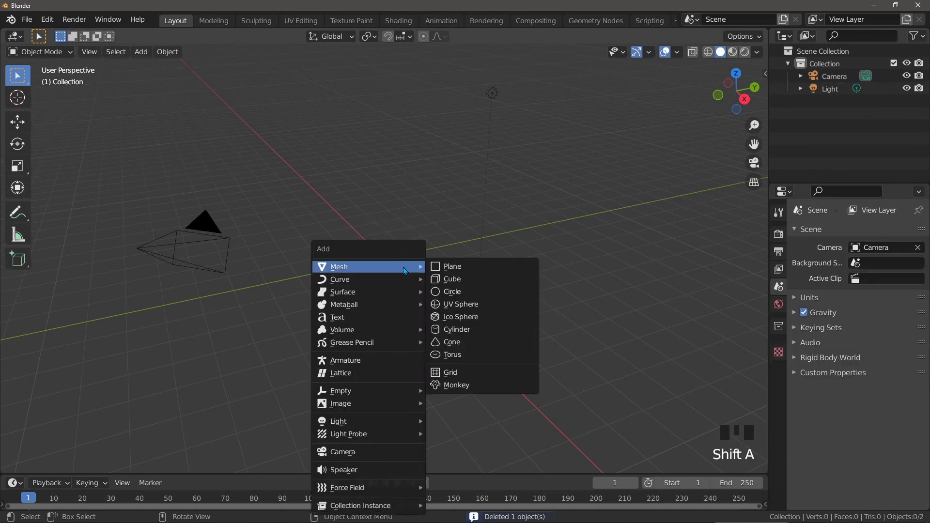
click(462, 306)
scroll(427, 281, up, 1)
scroll(428, 282, up, 6)
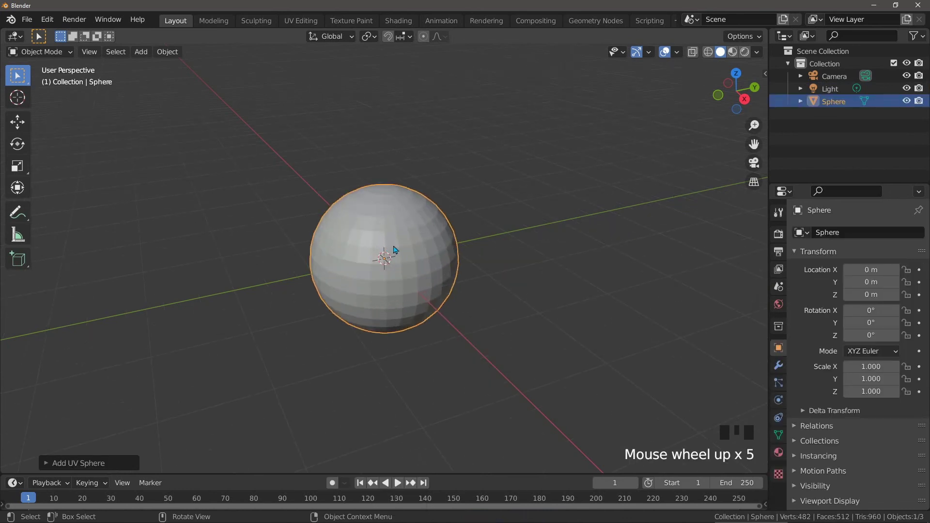
middle_drag(428, 283, 373, 251)
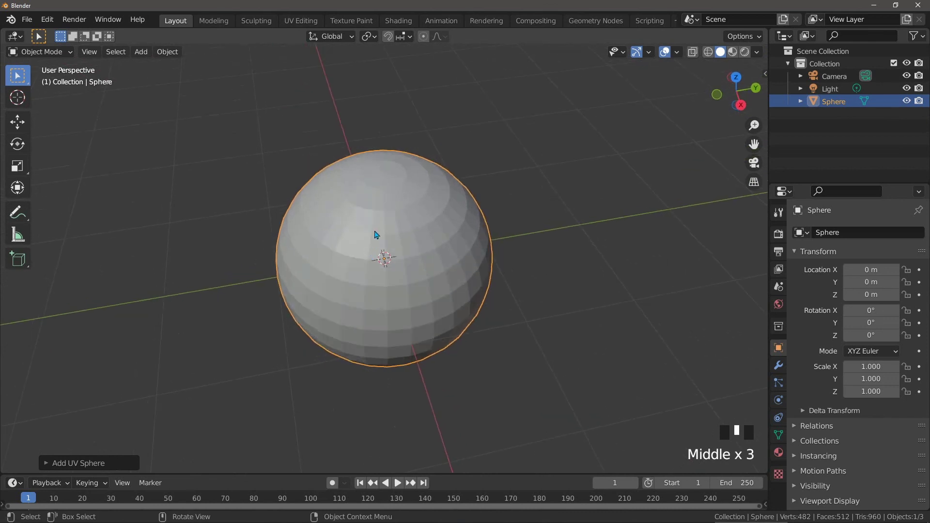
click(389, 232)
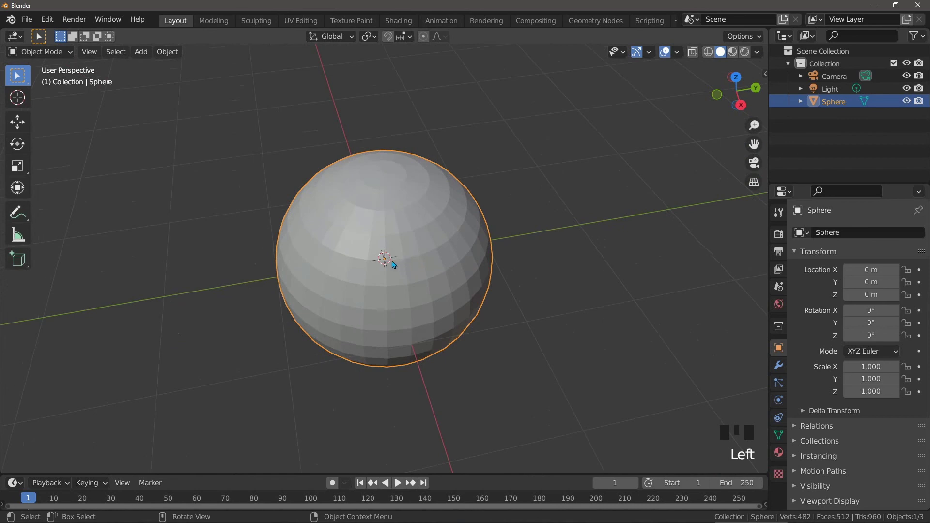
Add a Subdivision modifier to the UV sphere and try viewport levels 1, 2, 3 and 5 before setting it to 0.
click(778, 365)
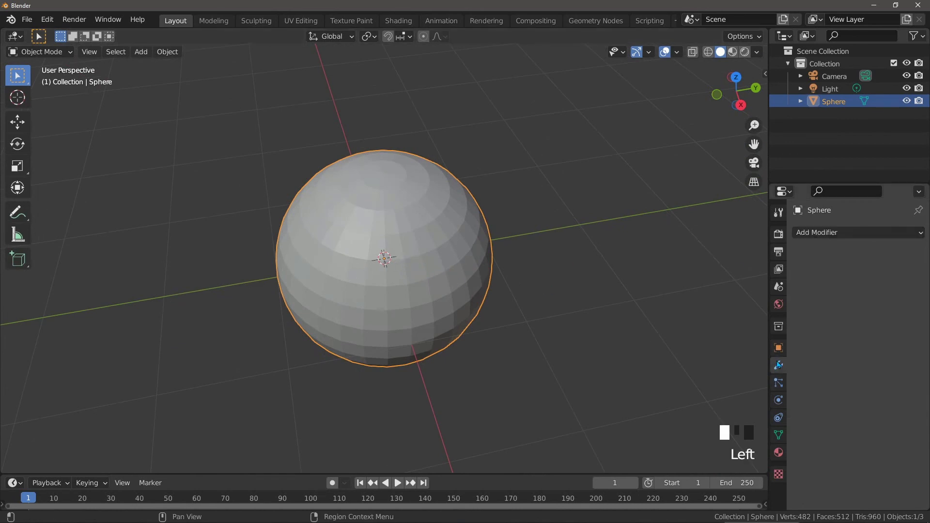
click(818, 233)
click(603, 192)
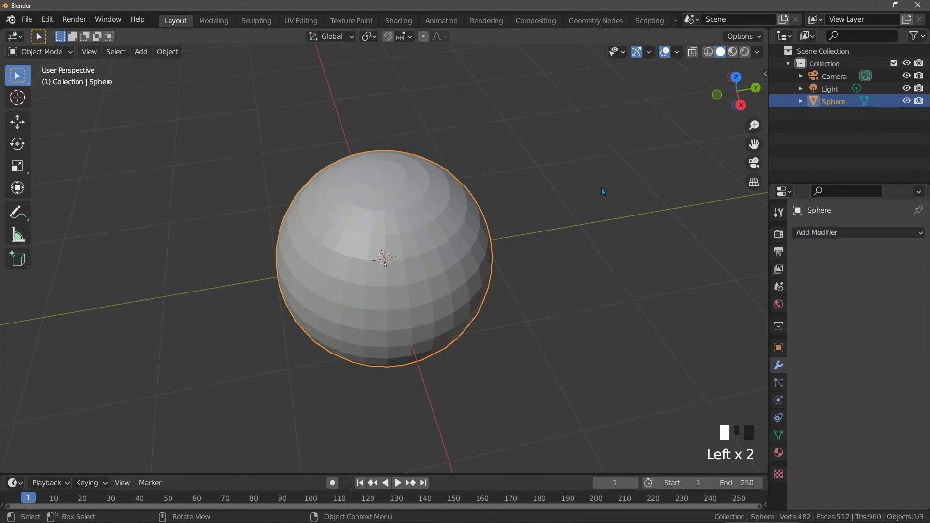
key(ctrl+1)
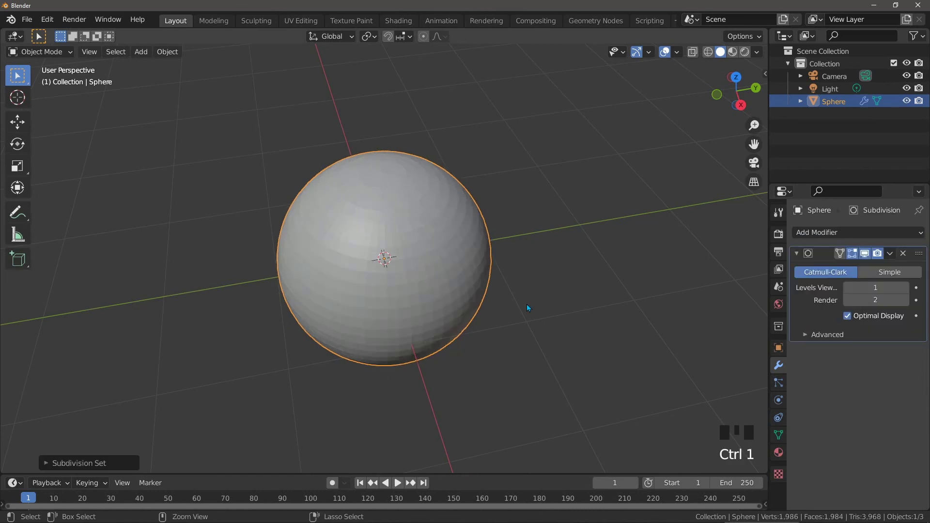
key(ctrl+2)
key(ctrl+3)
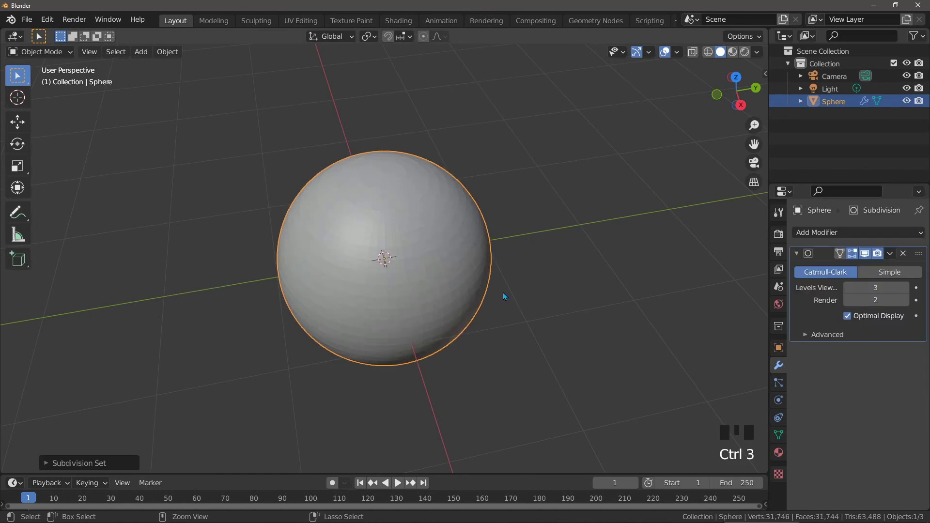
ctrl+scroll(503, 292, up, 1)
key(ctrl+5)
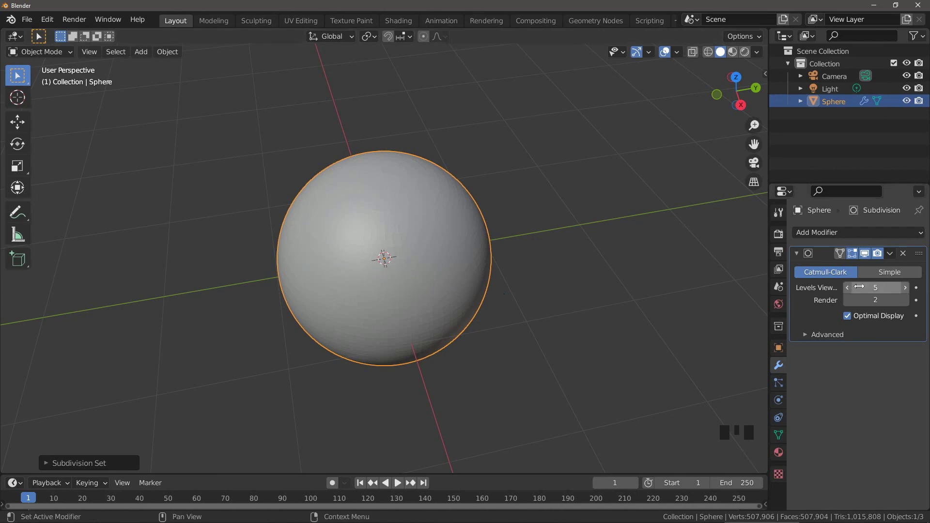
key(ctrl+5)
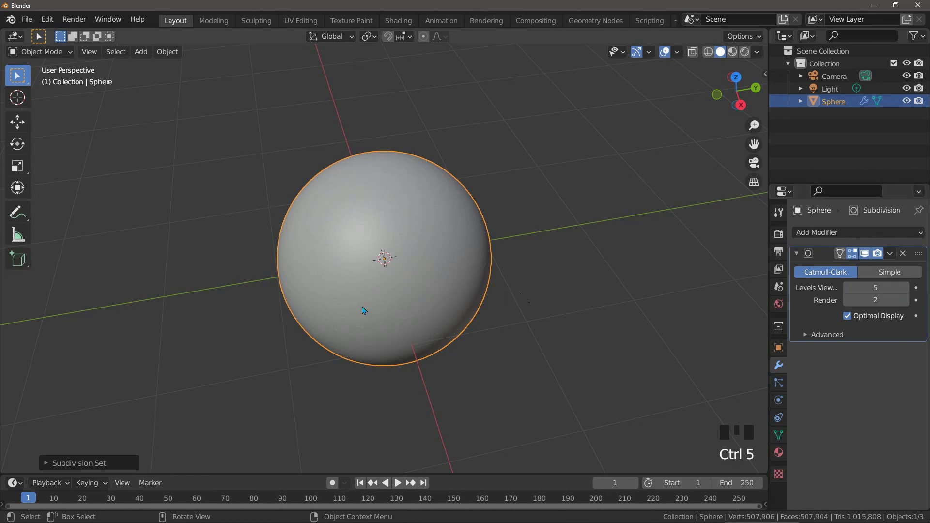
key(ctrl+0)
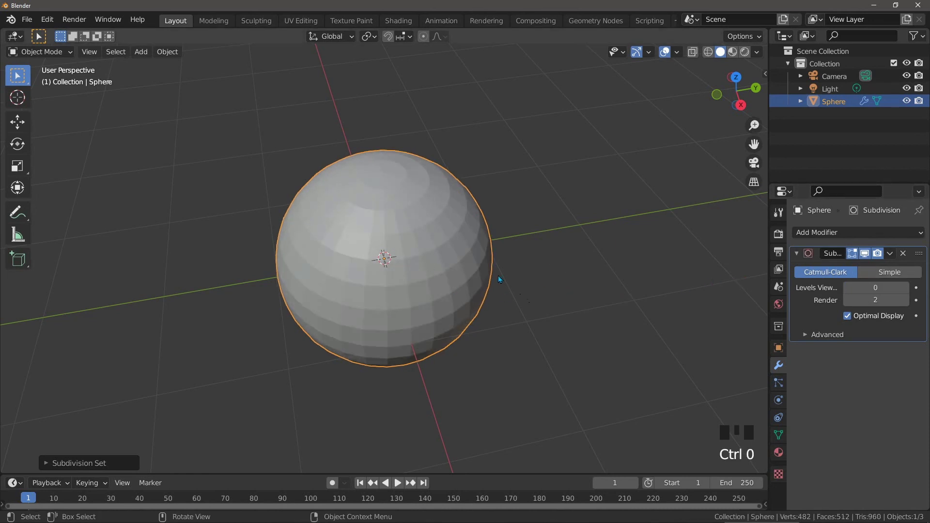
Set the UV sphere's subdivision to viewport level 3 and inspect the topology around its pole in Edit Mode.
middle_drag(344, 264, 390, 196)
scroll(352, 249, up, 4)
key(ctrl+3)
key(Tab)
scroll(382, 175, up, 2)
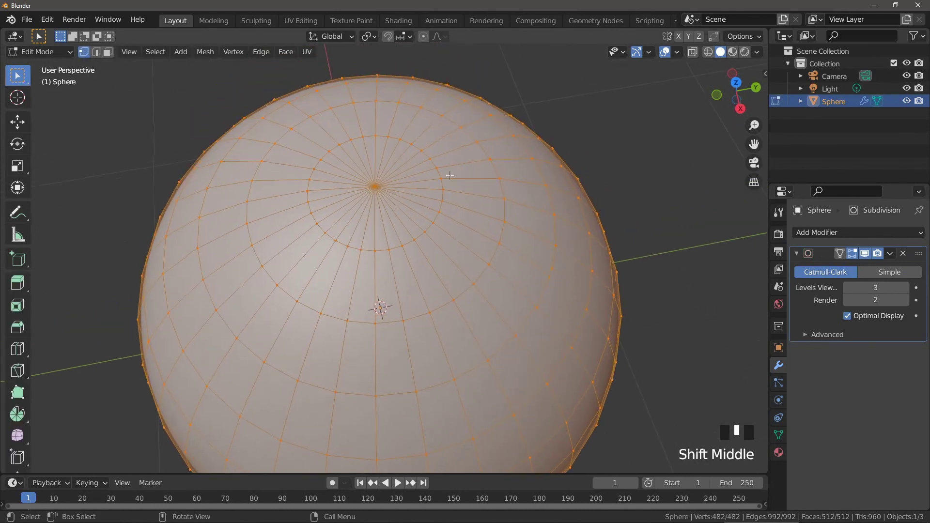
shift+middle_drag(450, 175, 450, 175)
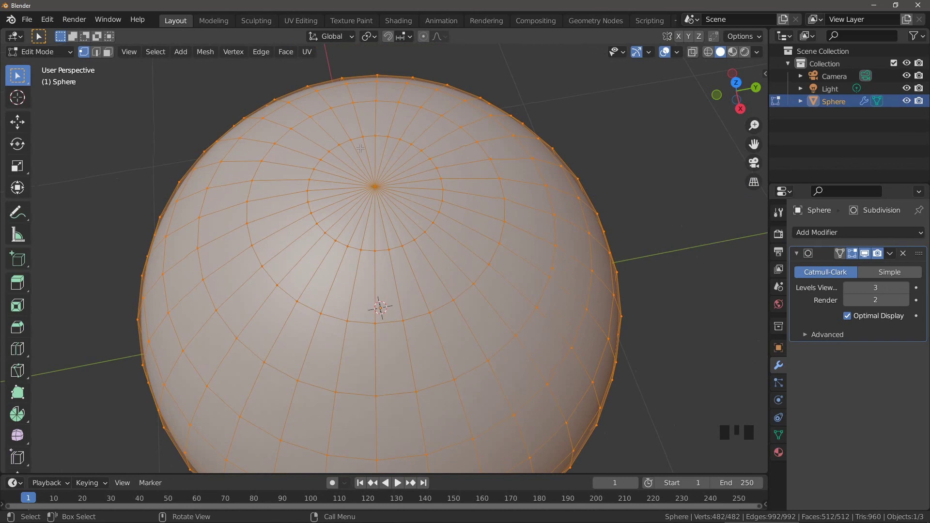
key(Tab)
middle_drag(376, 218, 492, 191)
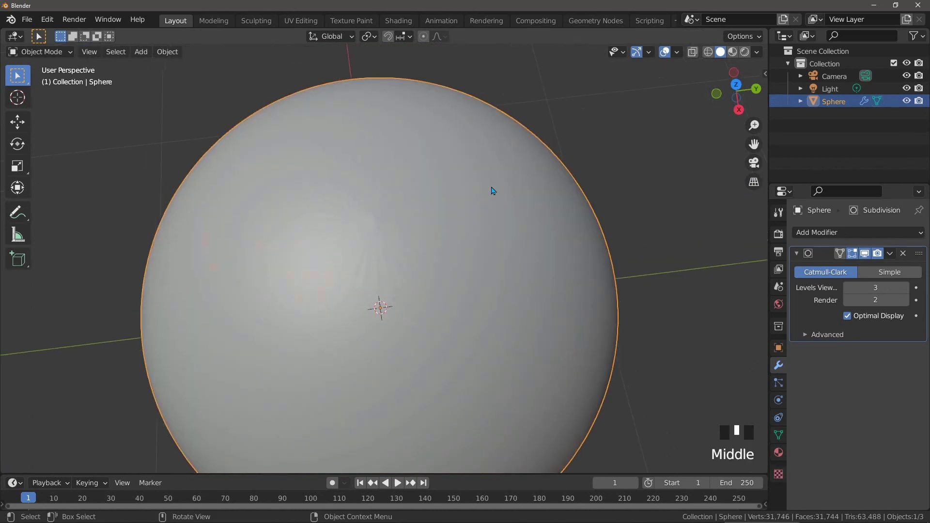
Switch the solid viewport lighting to the glossy red MatCap and shade the UV sphere smooth.
click(758, 51)
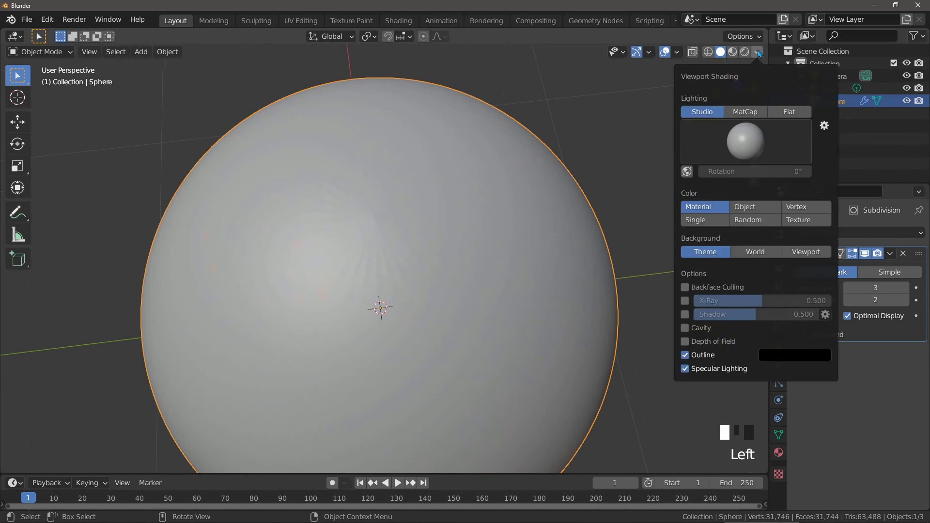
click(747, 113)
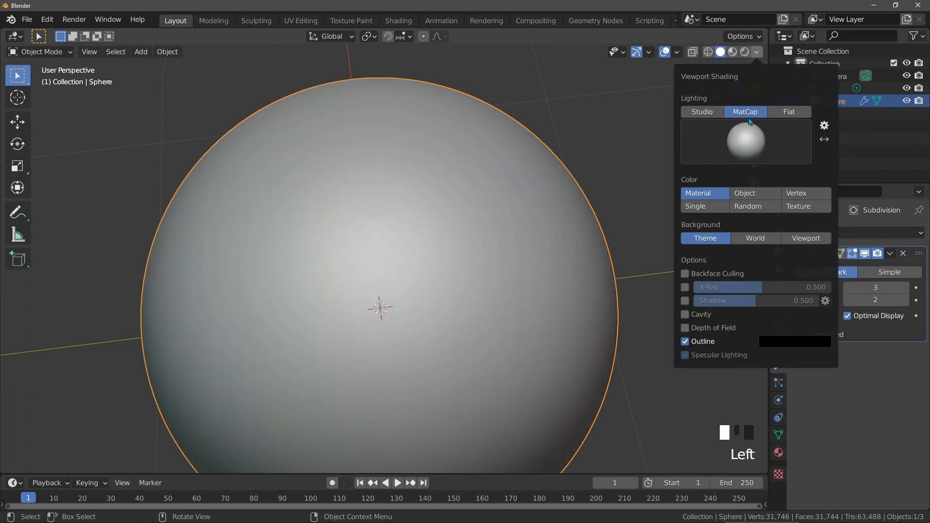
click(753, 140)
click(564, 260)
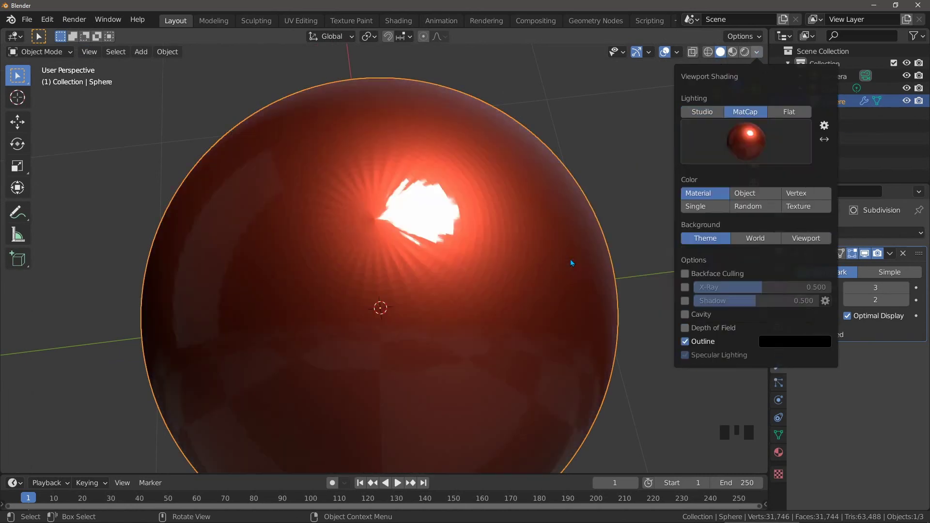
middle_drag(419, 237, 426, 220)
scroll(417, 242, down, 2)
right_click(409, 258)
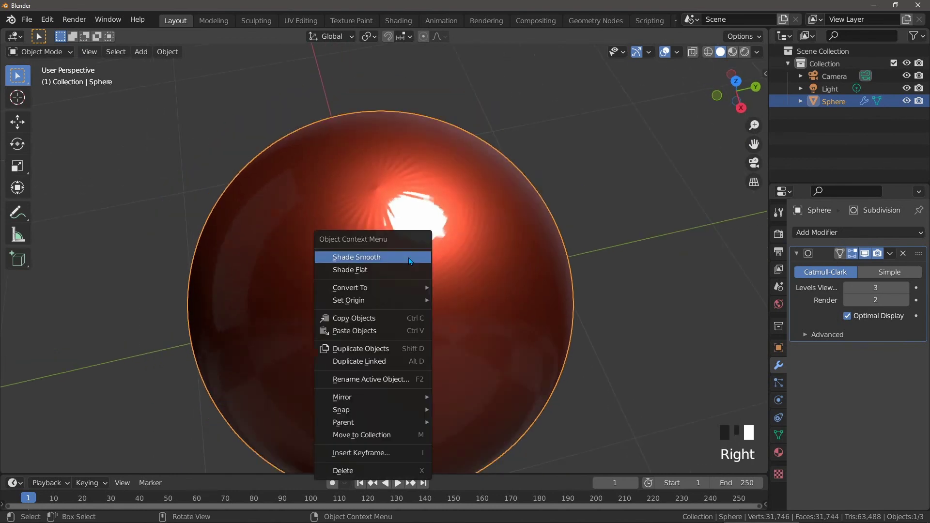
click(414, 252)
mouse_move(414, 252)
middle_down()
mouse_move(417, 229)
mouse_move(418, 251)
mouse_move(421, 240)
mouse_move(399, 244)
middle_up()
Replace the UV sphere with an Ico Sphere and give it a Subdivision modifier at viewport level 3.
key(Delete)
key(shift+a)
mouse_move(397, 241)
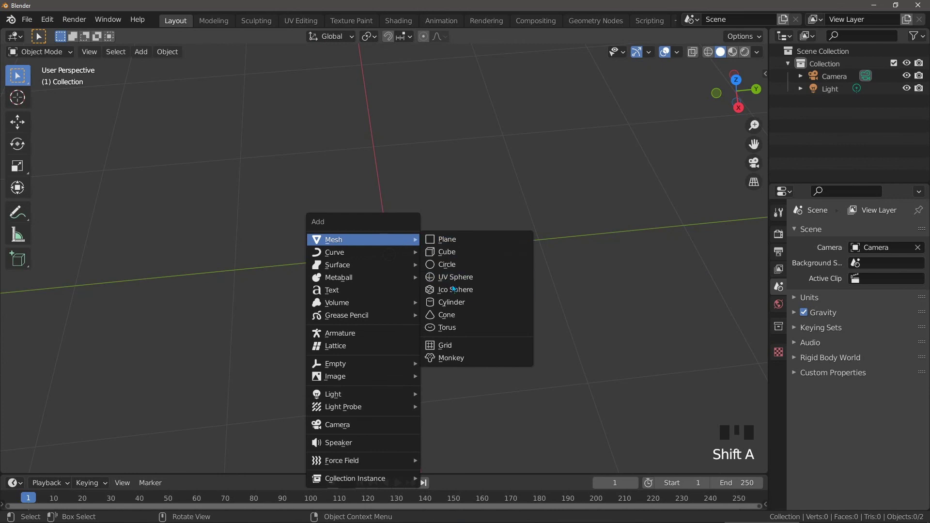
click(492, 293)
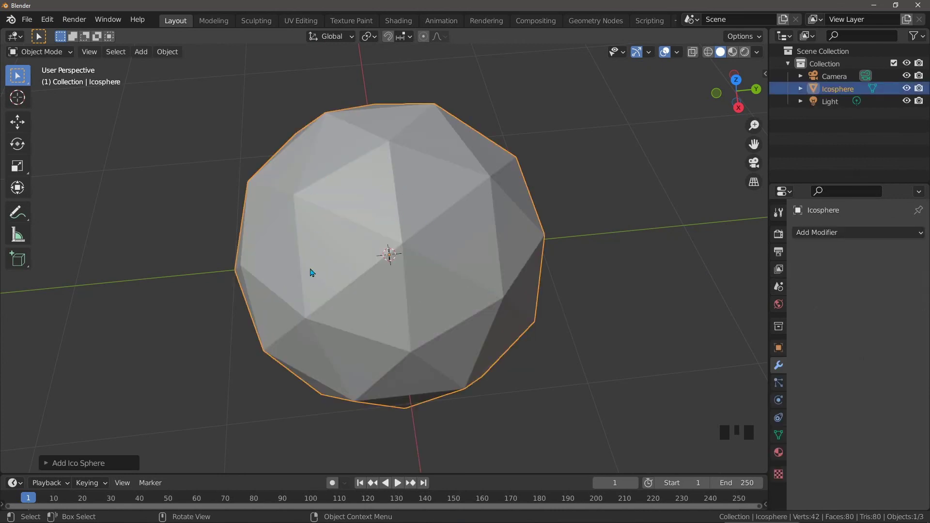
middle_drag(311, 272, 357, 257)
key(ctrl+3)
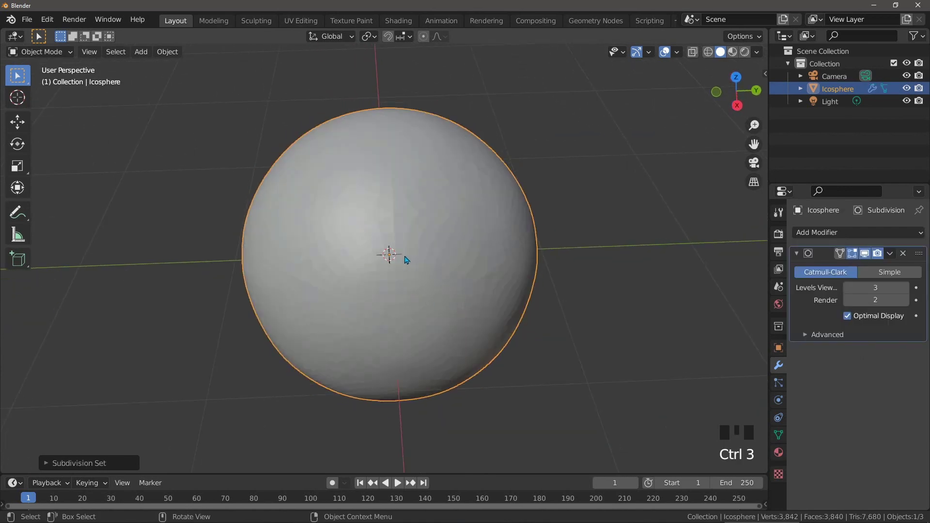
Shade the ico sphere smooth and check its surface with the red MatCap lighting.
right_click(437, 197)
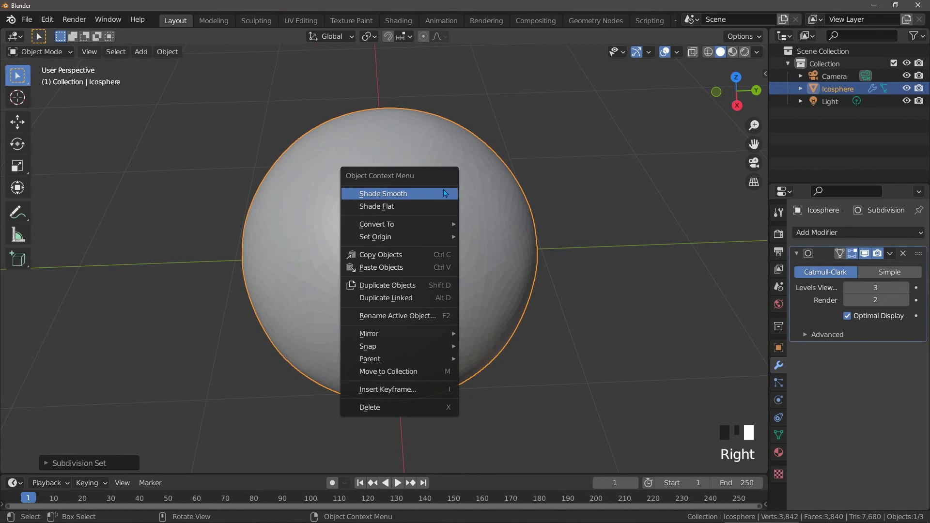
click(445, 194)
click(757, 53)
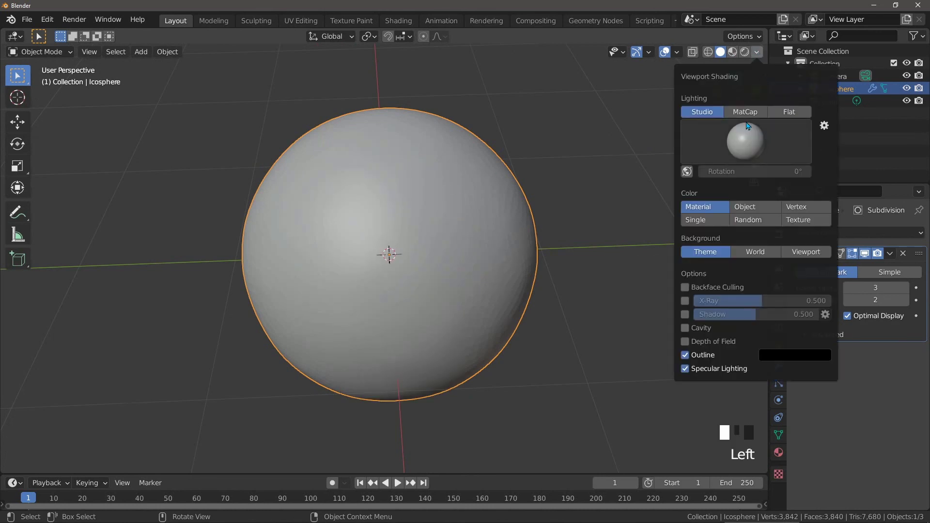
click(754, 172)
mouse_move(445, 200)
middle_down()
mouse_move(475, 173)
mouse_move(494, 123)
mouse_move(438, 134)
mouse_move(454, 193)
mouse_move(438, 247)
mouse_move(427, 193)
mouse_move(441, 191)
middle_up()
Delete the ico sphere and set the viewport lighting back to Studio.
key(Delete)
click(757, 52)
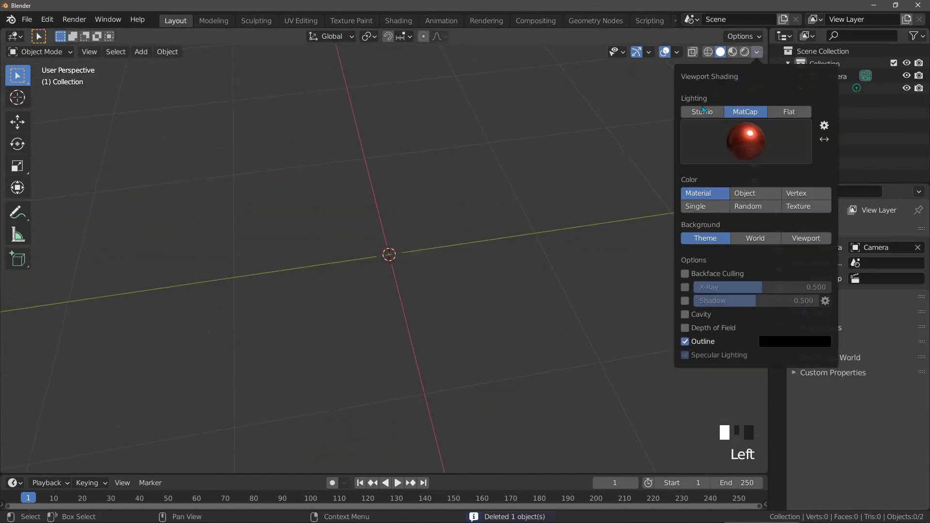
click(703, 113)
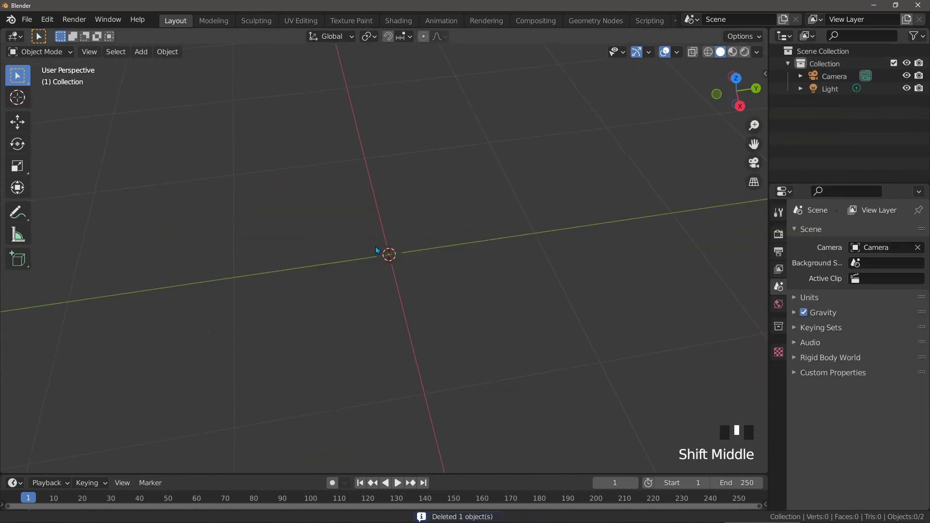
Add a cube mesh at the origin and give it a Subdivision modifier at viewport level 3.
shift+middle_drag(376, 246, 401, 222)
scroll(389, 222, down, 1)
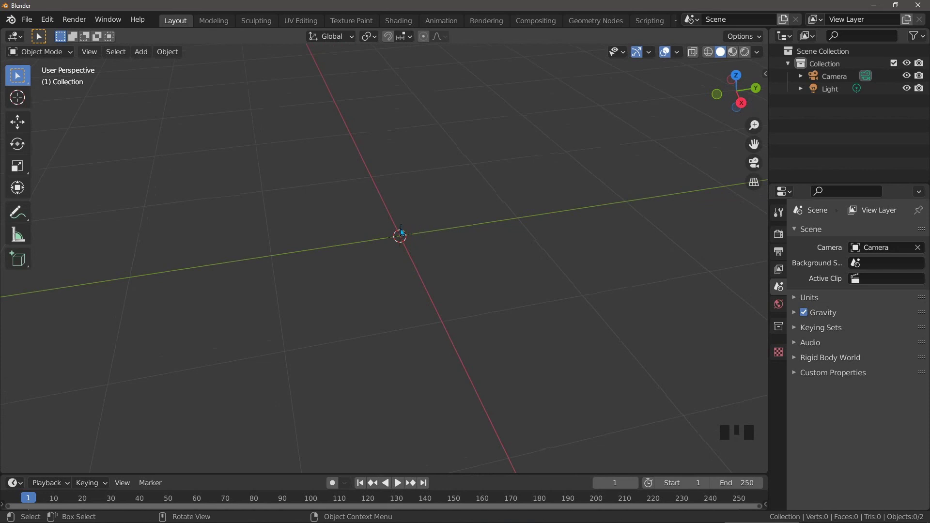
middle_drag(359, 231, 376, 272)
key(shift+a)
mouse_move(376, 271)
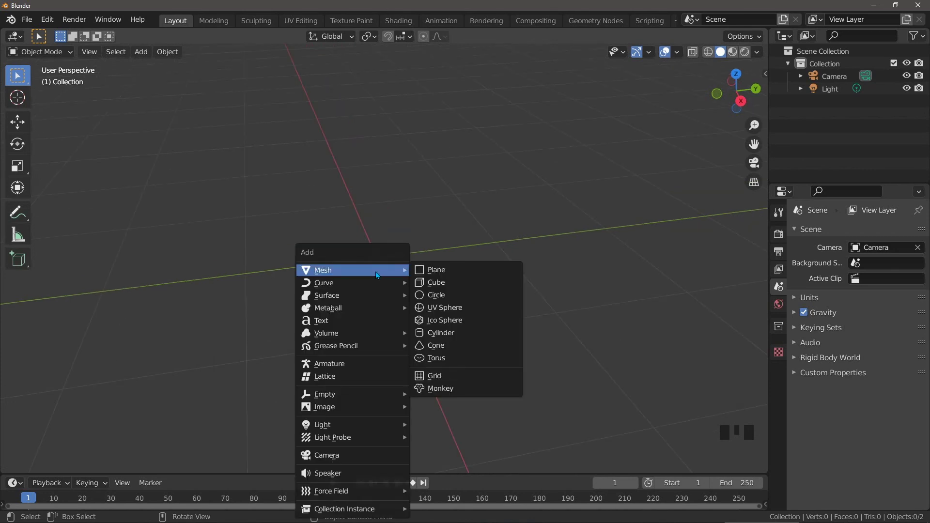
click(445, 284)
scroll(360, 243, down, 2)
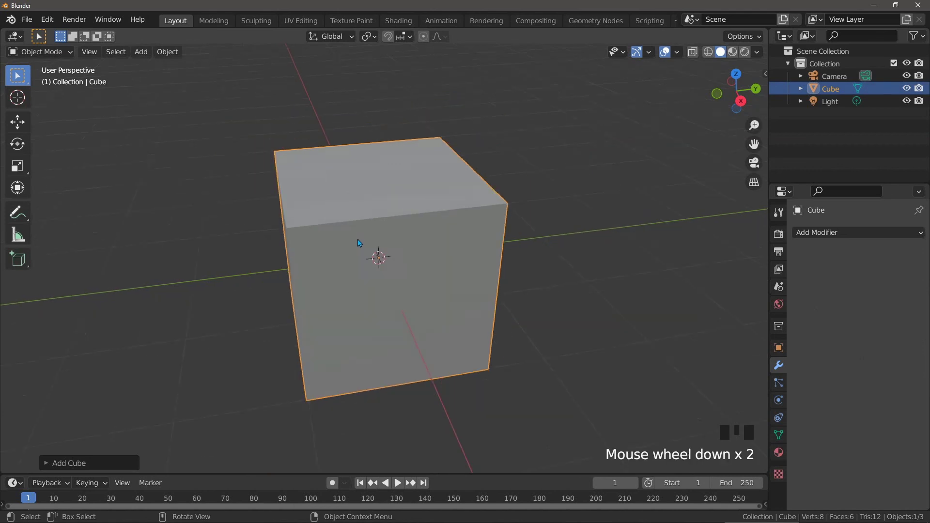
middle_drag(364, 243, 396, 249)
key(ctrl+3)
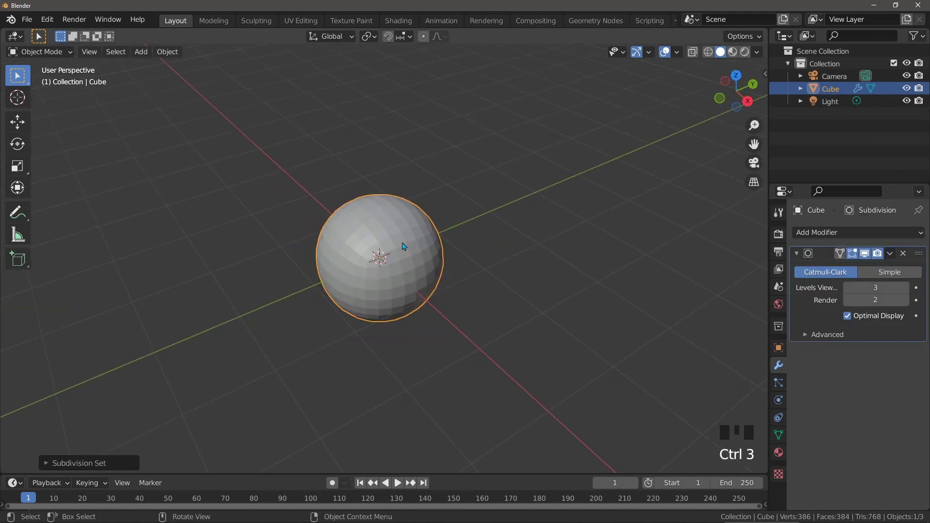
middle_drag(438, 290, 407, 249)
scroll(402, 261, up, 2)
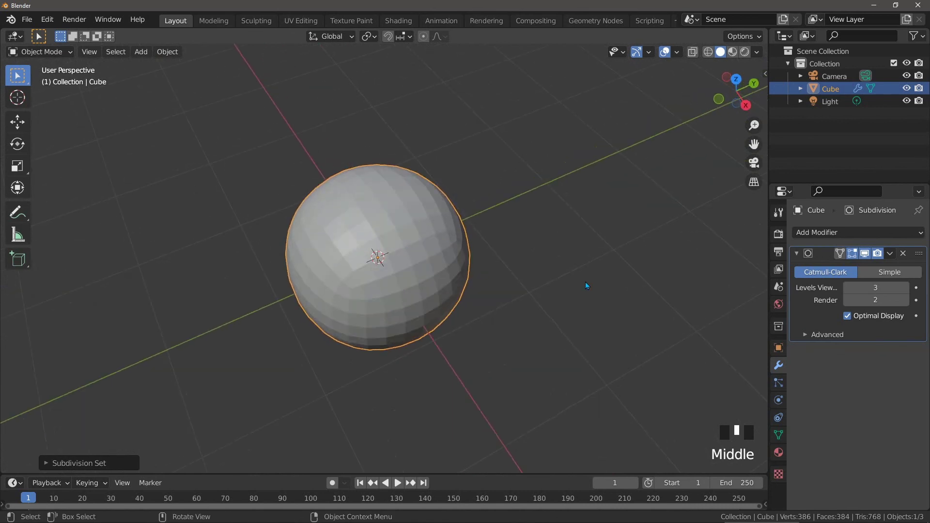
Apply the cube's Subdivision modifier and enter Edit Mode to view the resulting quad mesh.
key(ctrl+a)
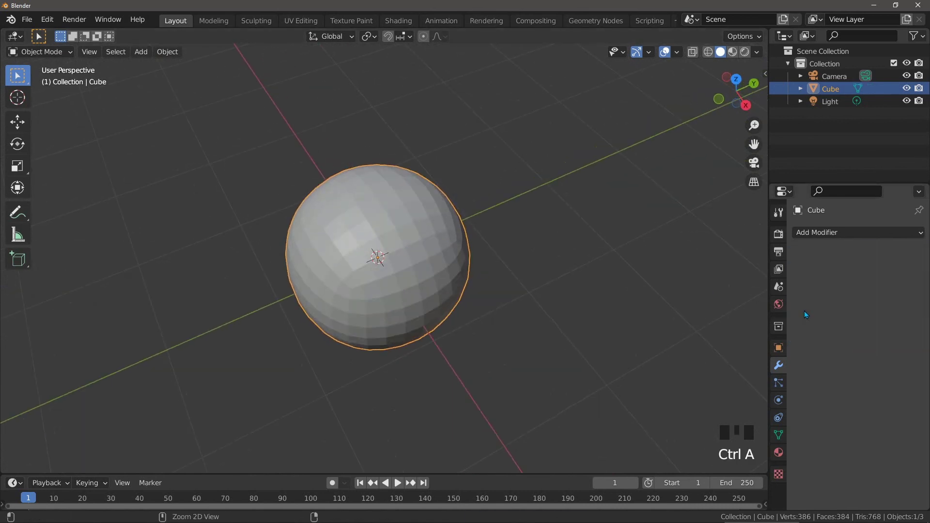
key(Tab)
middle_drag(415, 279, 398, 246)
scroll(398, 247, up, 2)
scroll(398, 247, up, 2)
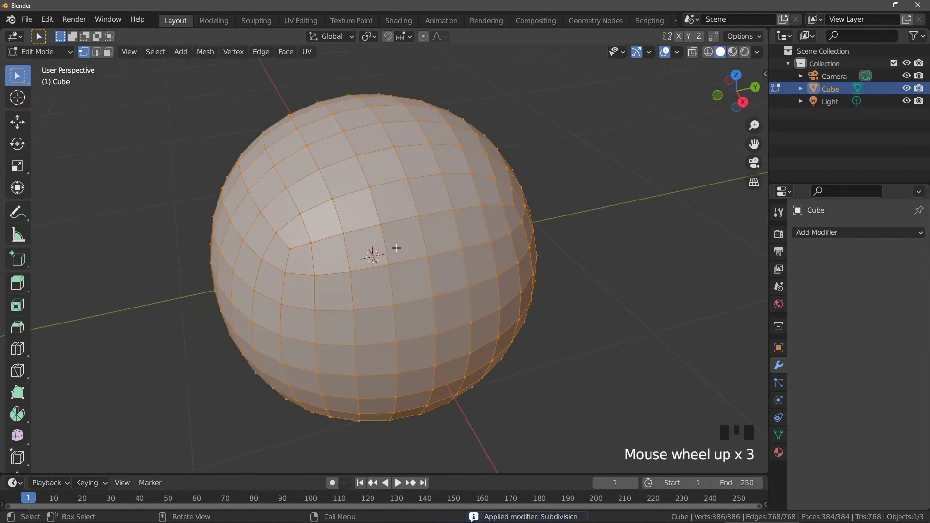
scroll(396, 248, down, 1)
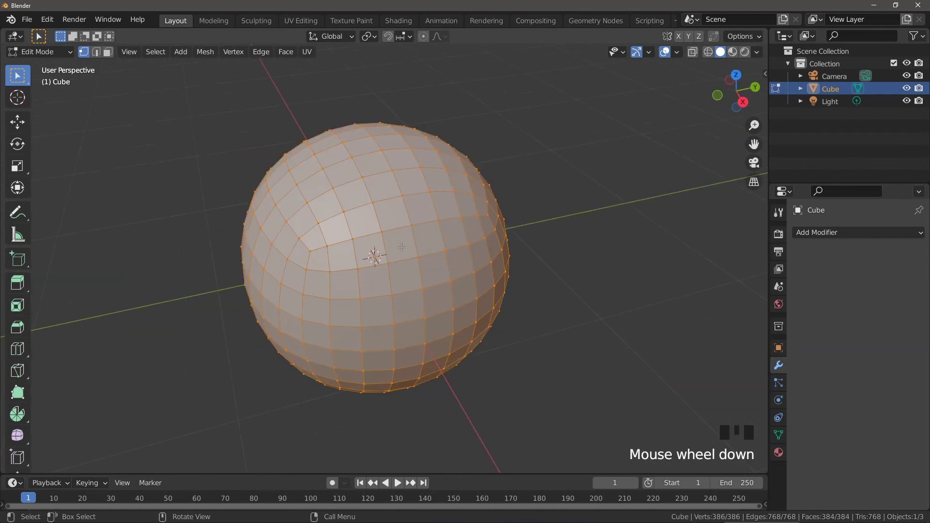
shift+middle_drag(410, 245, 419, 232)
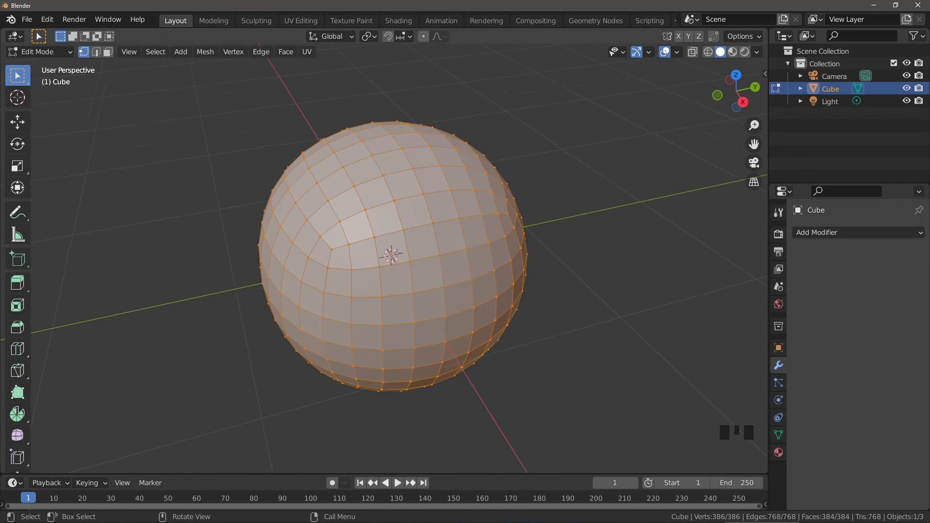
Apply To Sphere with a factor of 1 to all vertices of the subdivided cube.
key(shift)
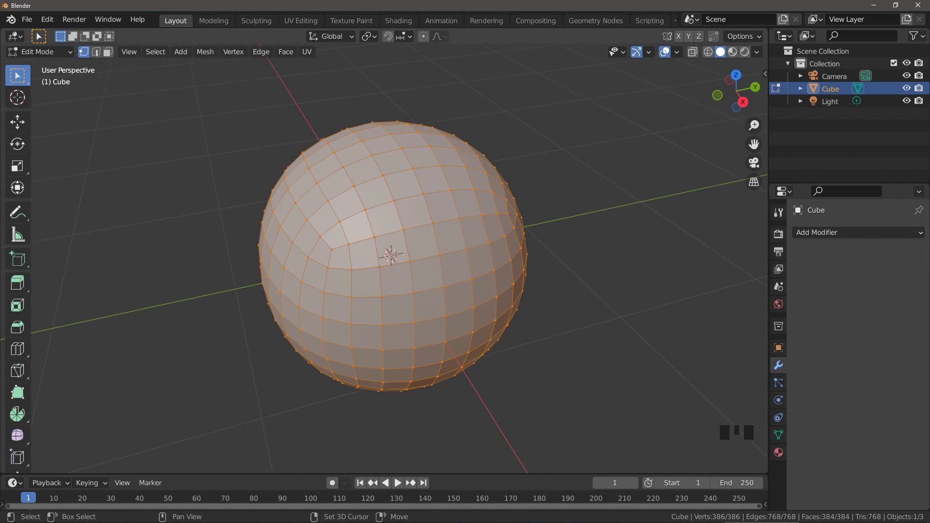
key(shift+alt+s)
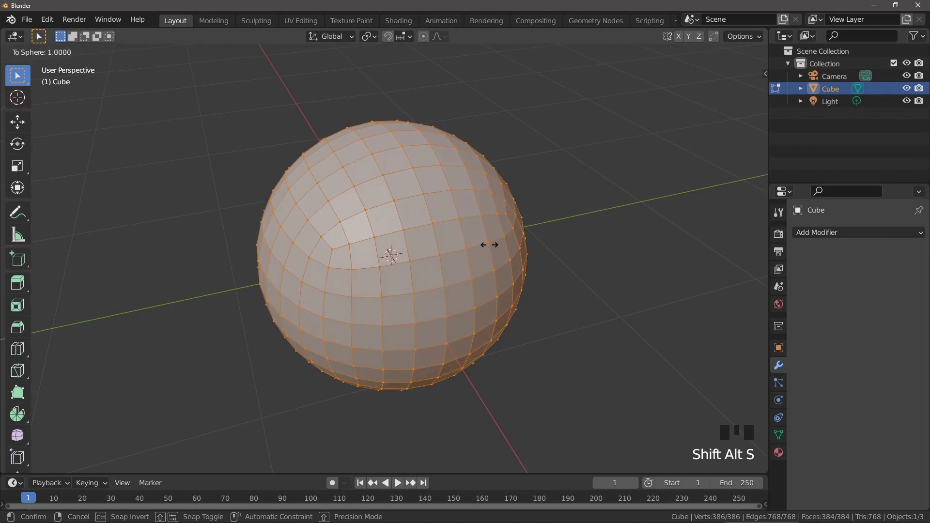
click(647, 245)
middle_drag(442, 248, 415, 239)
scroll(443, 247, up, 2)
scroll(442, 247, down, 2)
Return to Object Mode and shade the quad sphere smooth.
key(Tab)
right_click(412, 232)
click(411, 233)
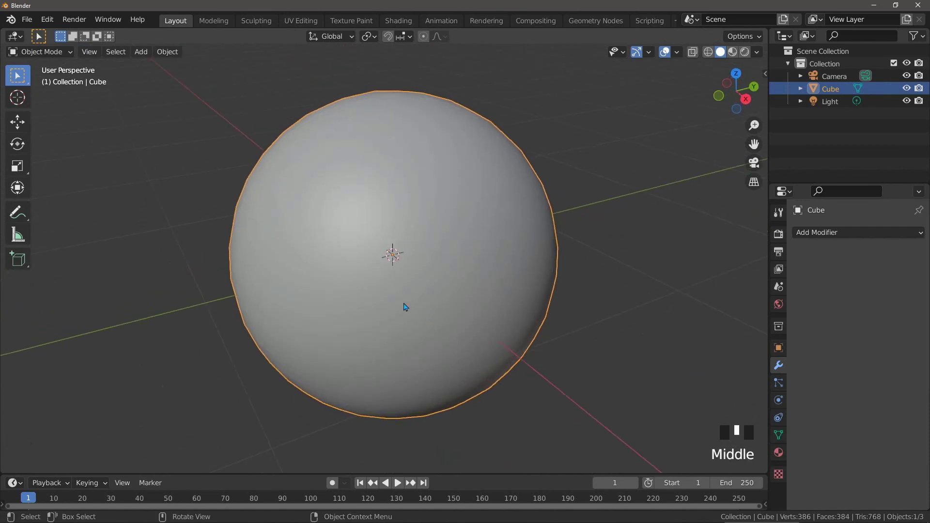
scroll(411, 284, up, 1)
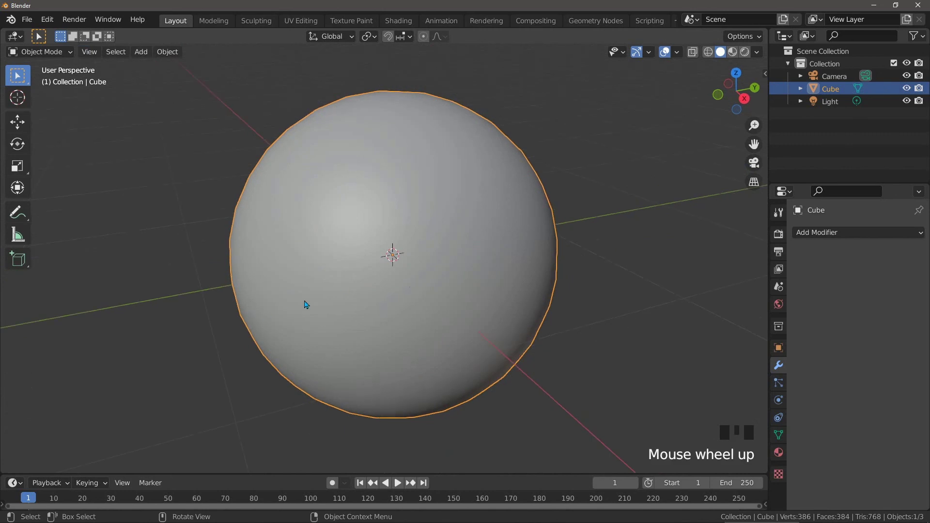
Give the quad sphere a Subdivision modifier at viewport level 3 and view its mesh in Edit Mode.
key(Tab)
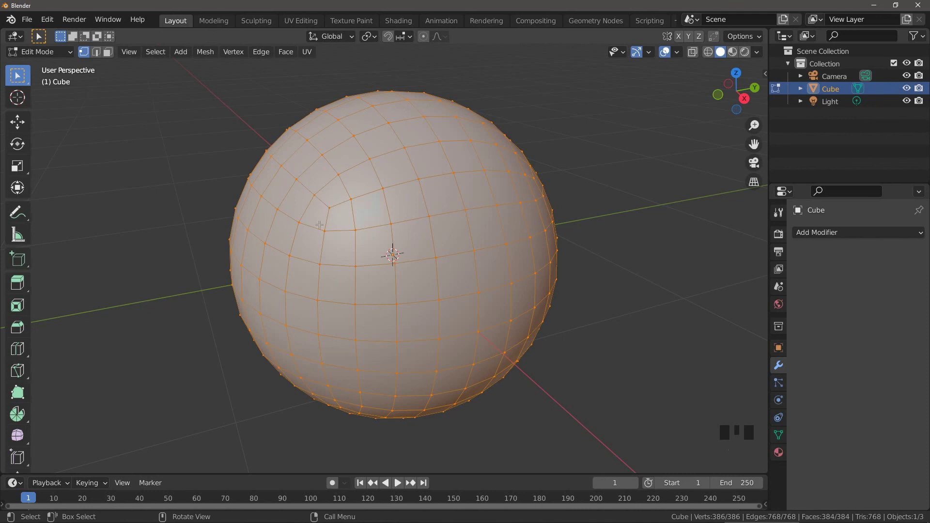
middle_drag(381, 240, 334, 217)
key(Tab)
key(ctrl+3)
key(Tab)
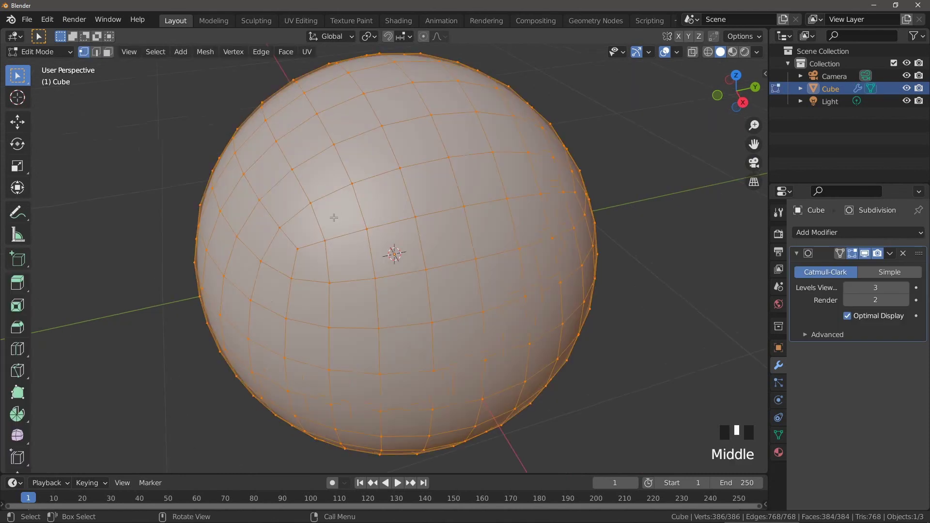
Switch the viewport lighting to MatCap and check the smoothed sphere's highlight in Object Mode.
click(757, 52)
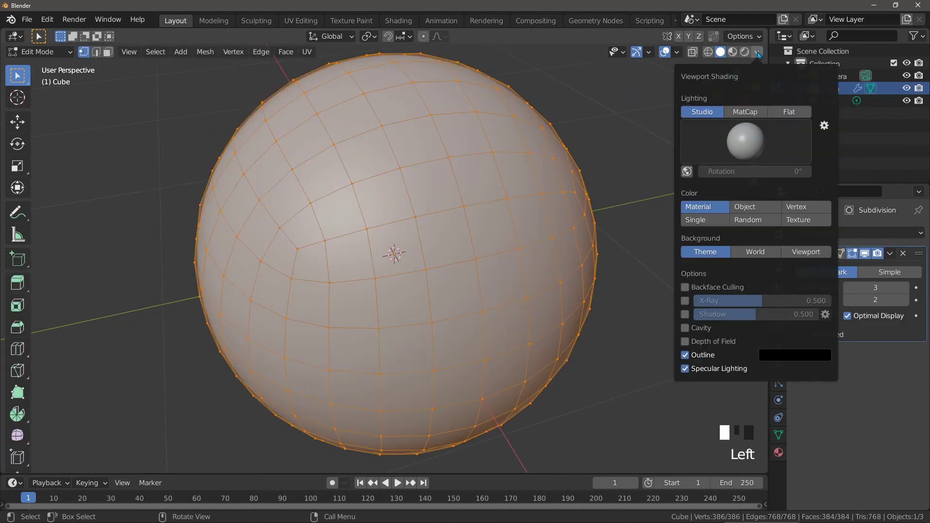
click(734, 113)
mouse_move(669, 146)
middle_down()
mouse_move(469, 190)
mouse_move(505, 167)
mouse_move(465, 191)
mouse_move(501, 162)
mouse_move(455, 189)
mouse_move(592, 176)
middle_up()
key(Tab)
scroll(592, 177, down, 2)
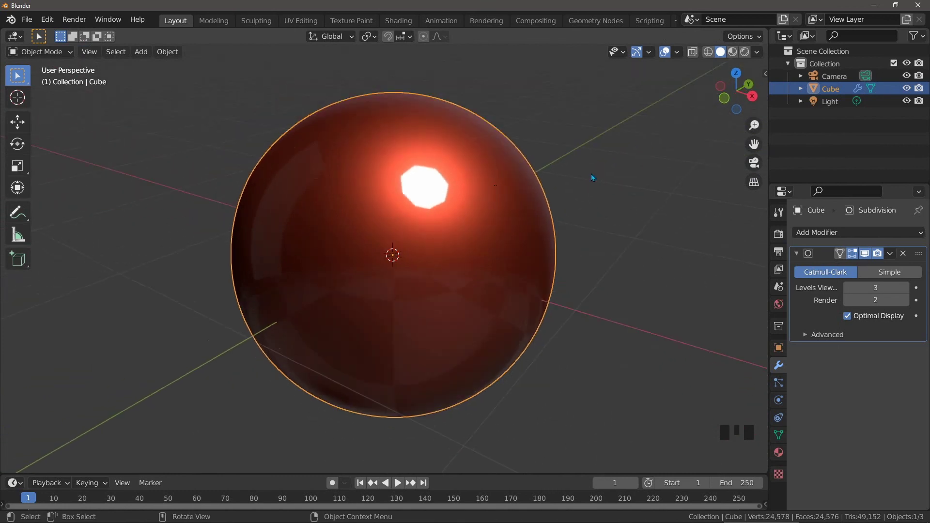
Change the MatCap to the black-and-white vertical stripes and inspect how they flow across the sphere.
click(757, 51)
click(754, 141)
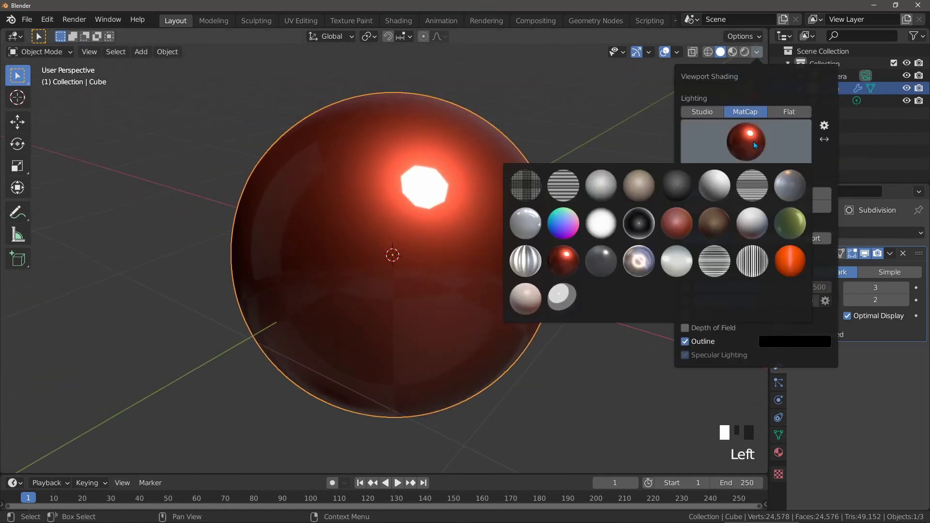
click(758, 265)
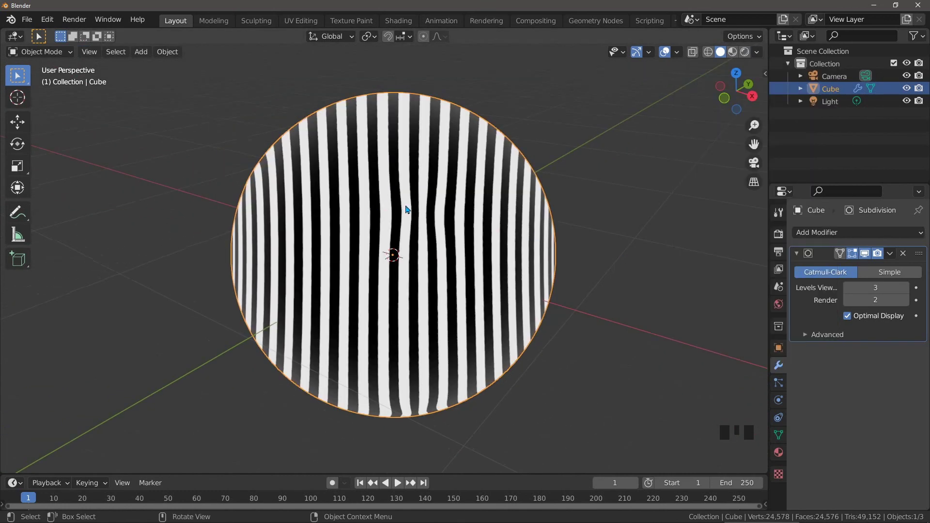
scroll(433, 213, up, 2)
middle_drag(430, 212, 321, 132)
scroll(358, 179, down, 2)
Duplicate the quad sphere and place the copy beside the original along the X axis.
key(shift+d)
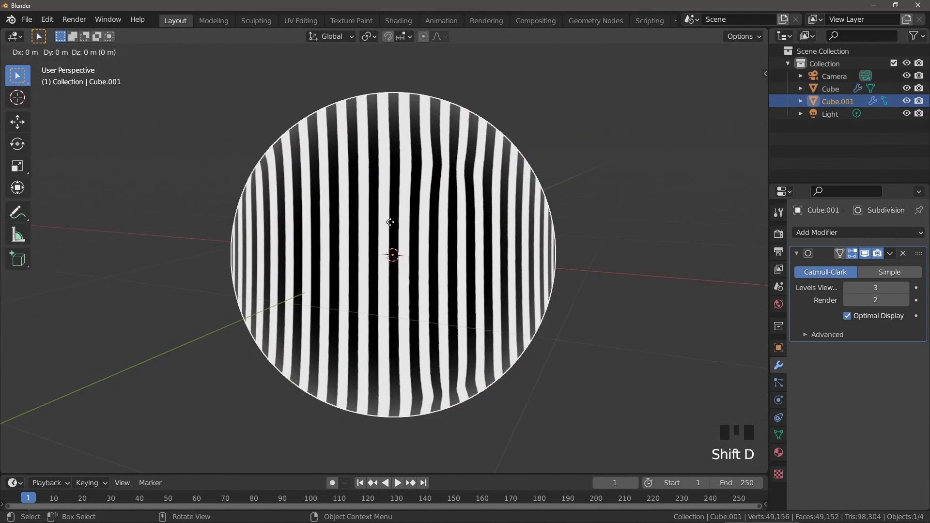
right_click(391, 223)
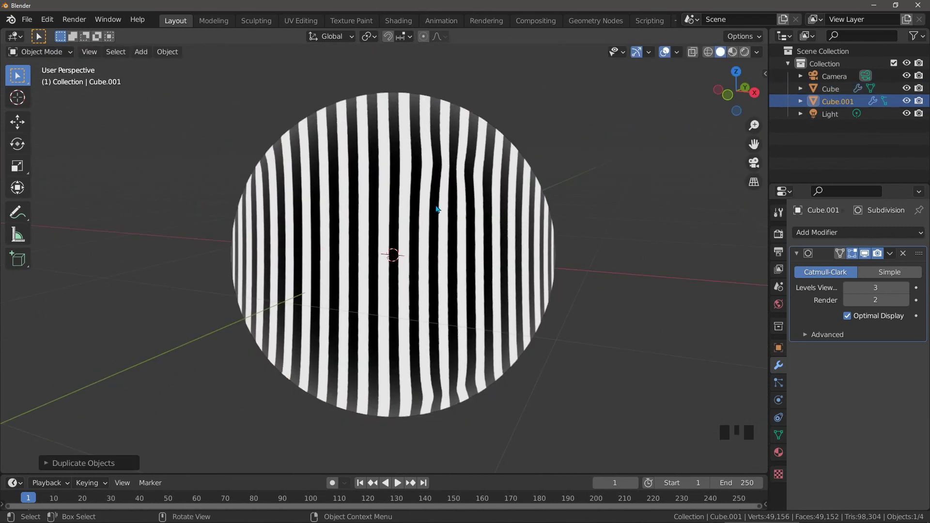
scroll(437, 209, down, 9)
scroll(363, 267, up, 6)
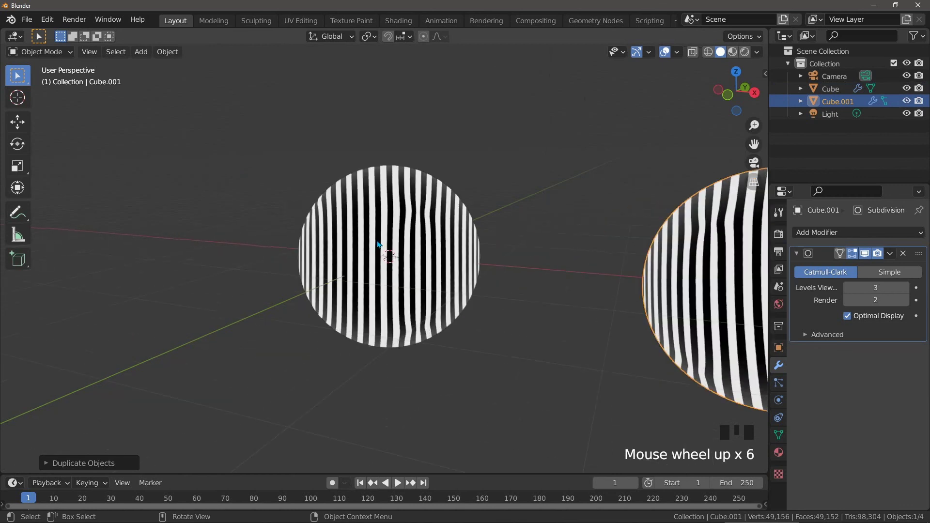
Enter Edit Mode on the original sphere and show it in wireframe with X-ray turned off.
click(373, 257)
scroll(373, 255, up, 1)
scroll(367, 239, up, 1)
key(Tab)
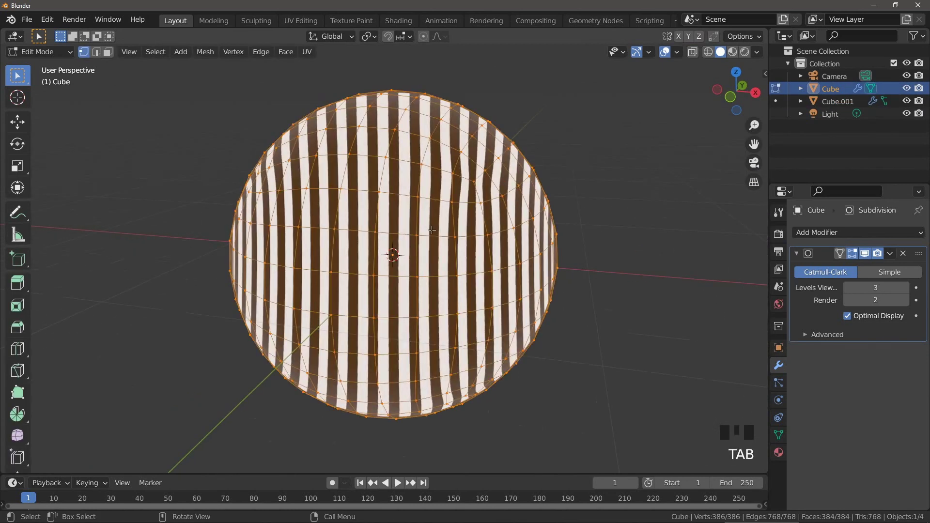
key(shift+z)
click(693, 52)
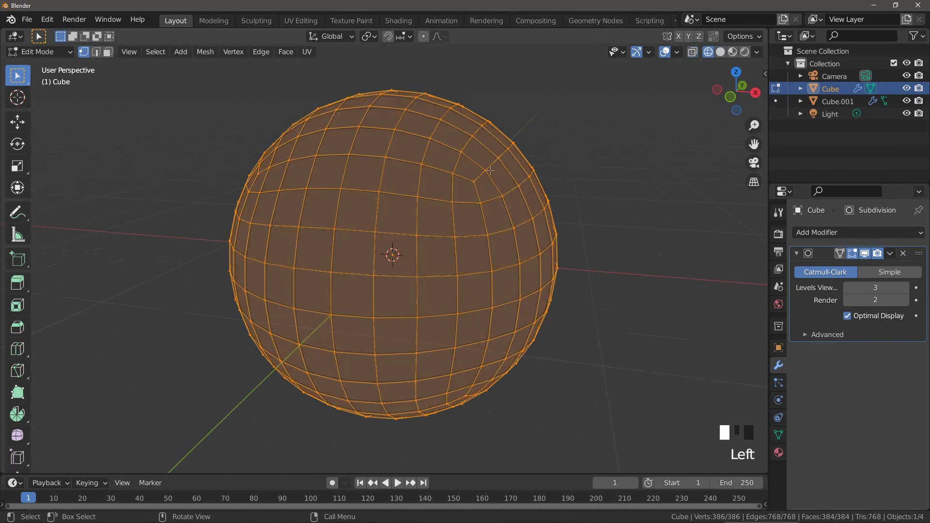
middle_drag(364, 195, 212, 162)
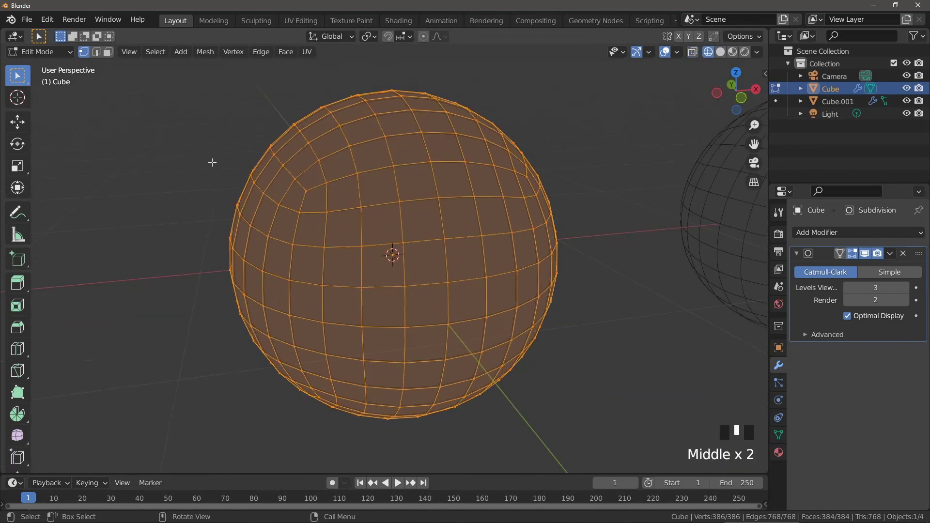
Select one three-edge corner vertex and extend the selection to similar vertices by Amount of Connecting Edges.
click(167, 150)
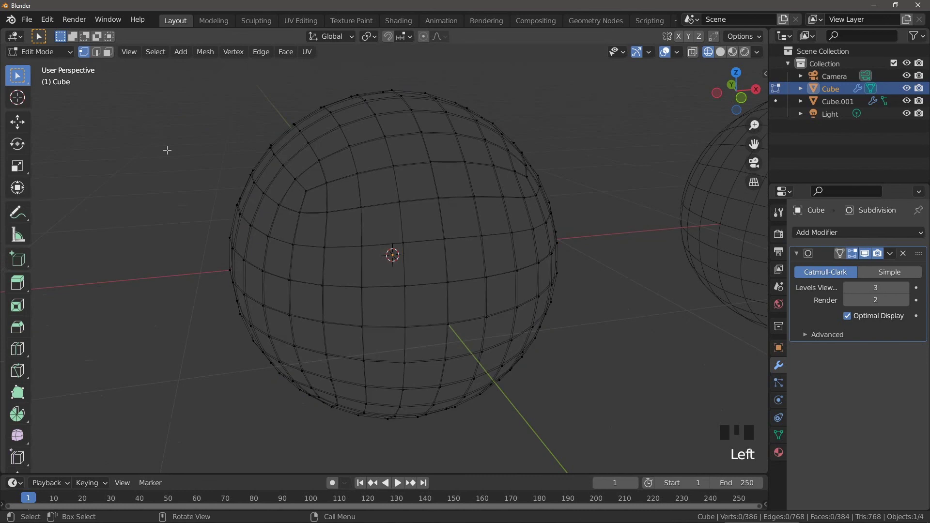
click(307, 191)
middle_drag(334, 207, 166, 61)
click(155, 52)
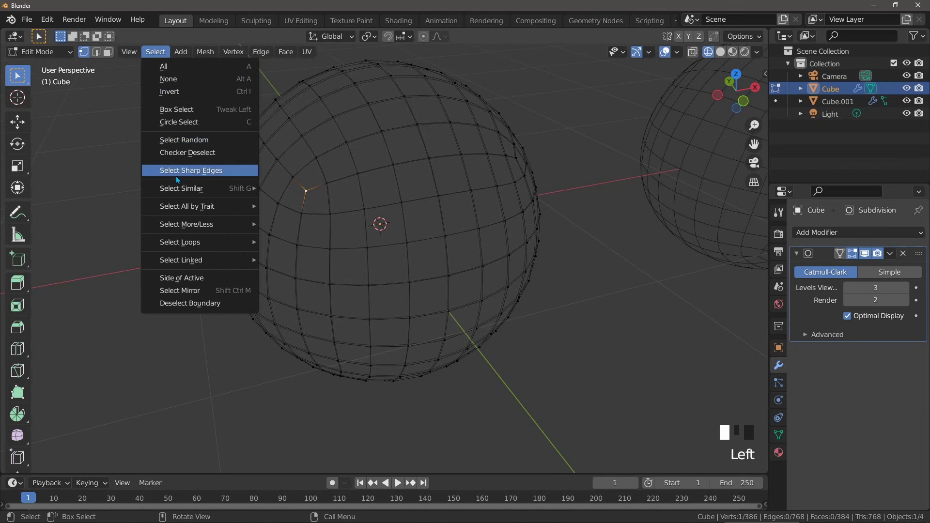
mouse_move(184, 193)
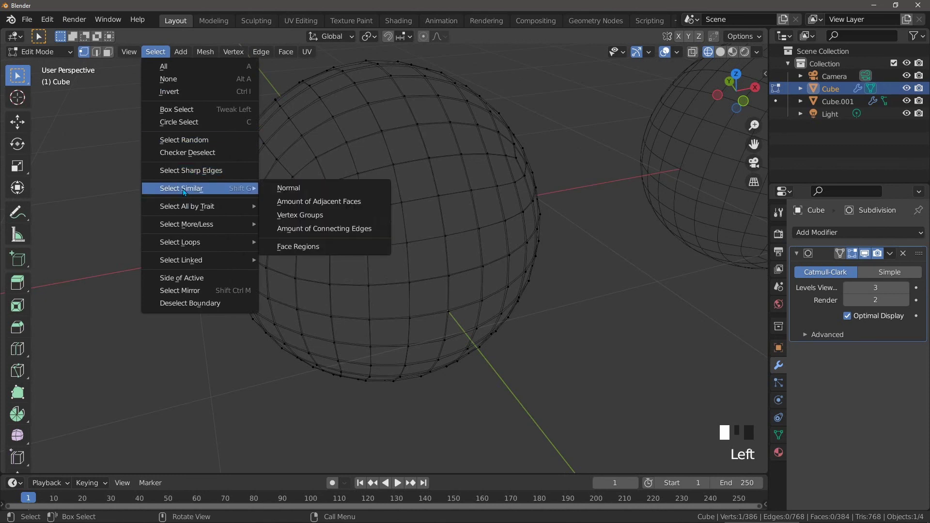
click(324, 231)
scroll(360, 227, down, 2)
middle_drag(400, 241, 377, 213)
scroll(377, 218, down, 2)
Set the transform pivot to the 3D Cursor and scale the selected corner vertices by 0.9946.
click(376, 35)
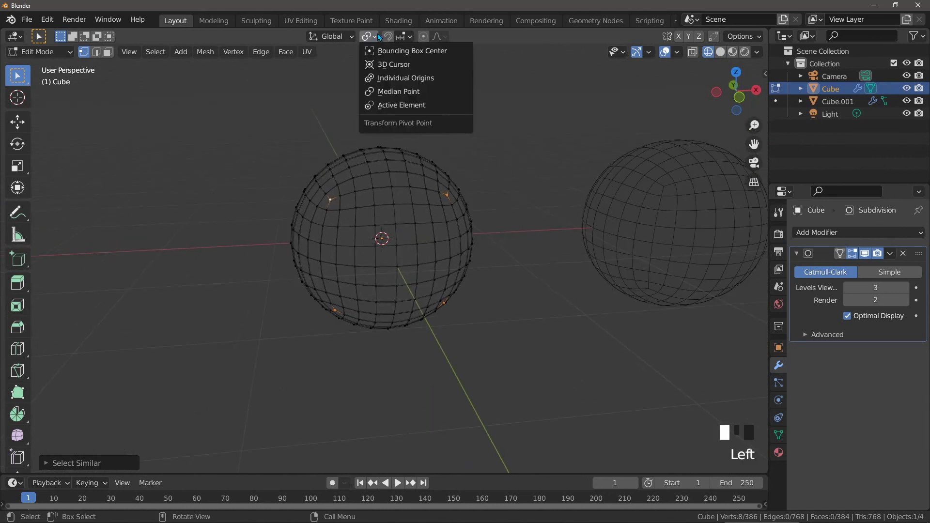
click(395, 62)
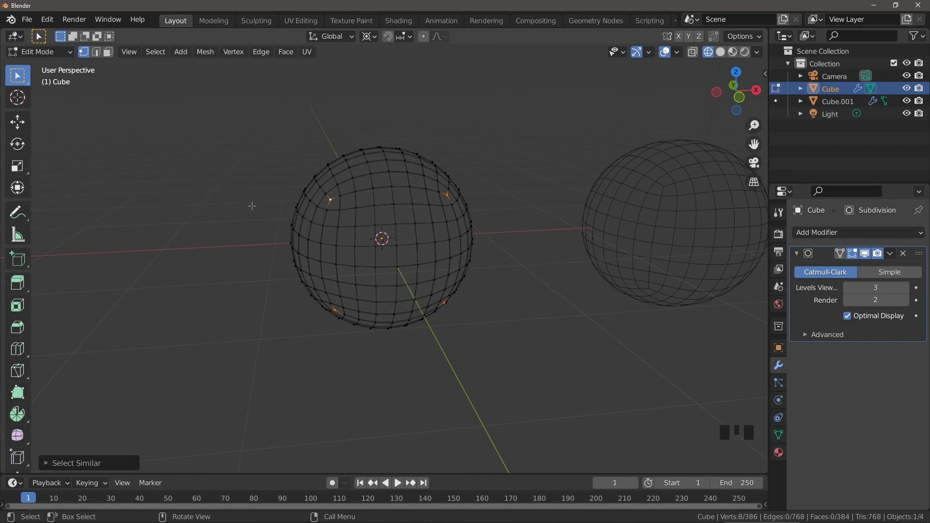
scroll(251, 206, up, 2)
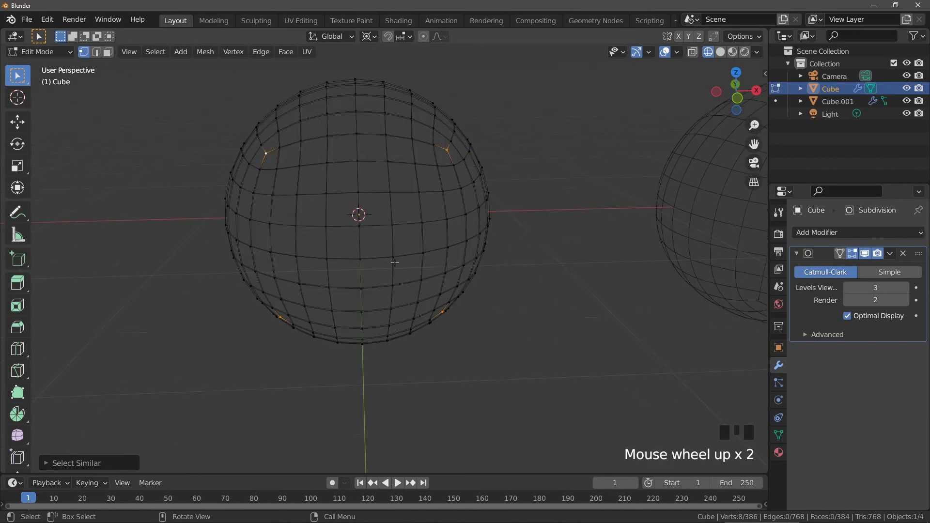
key(s)
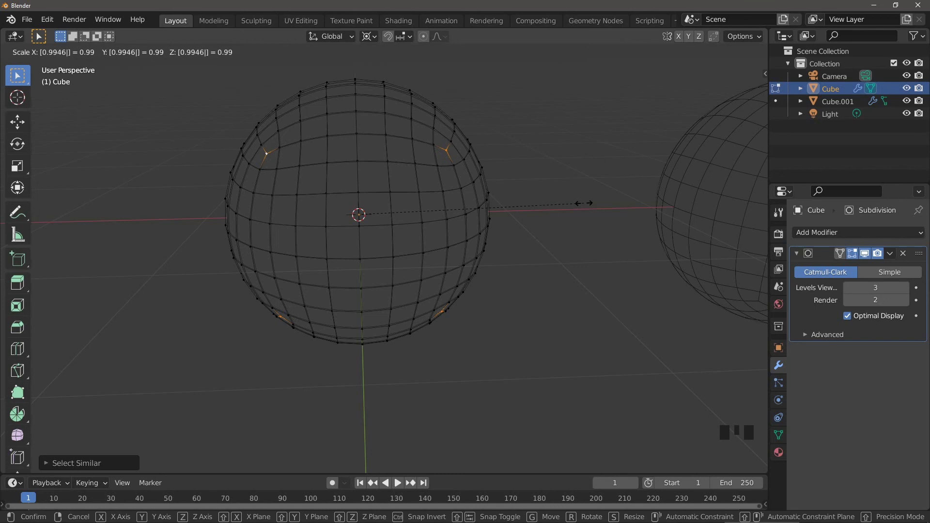
click(583, 203)
Return to solid Object Mode and compare the stripes on the adjusted sphere with those on its unmodified copy.
key(Tab)
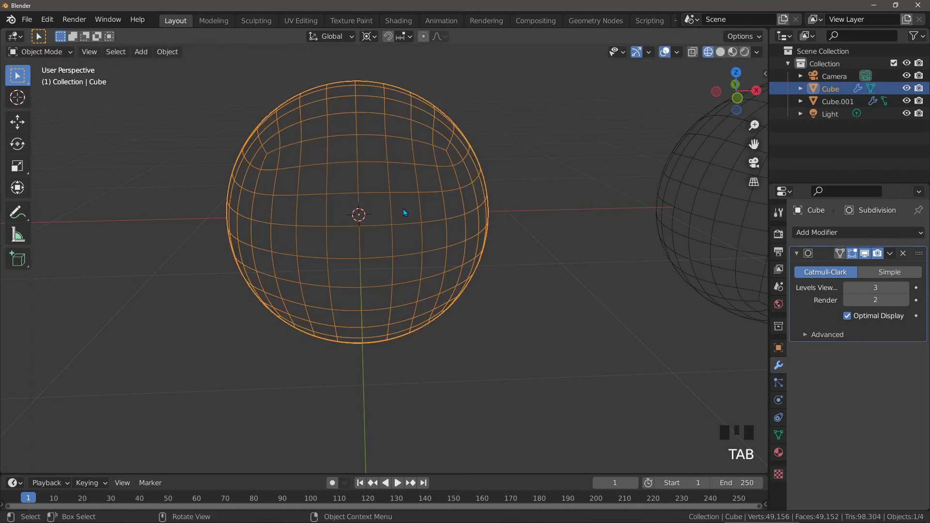
mouse_move(290, 193)
middle_down()
mouse_move(314, 193)
mouse_move(251, 197)
mouse_move(416, 194)
mouse_move(479, 198)
mouse_move(426, 216)
mouse_move(533, 213)
middle_up()
key(shift+z)
click(594, 206)
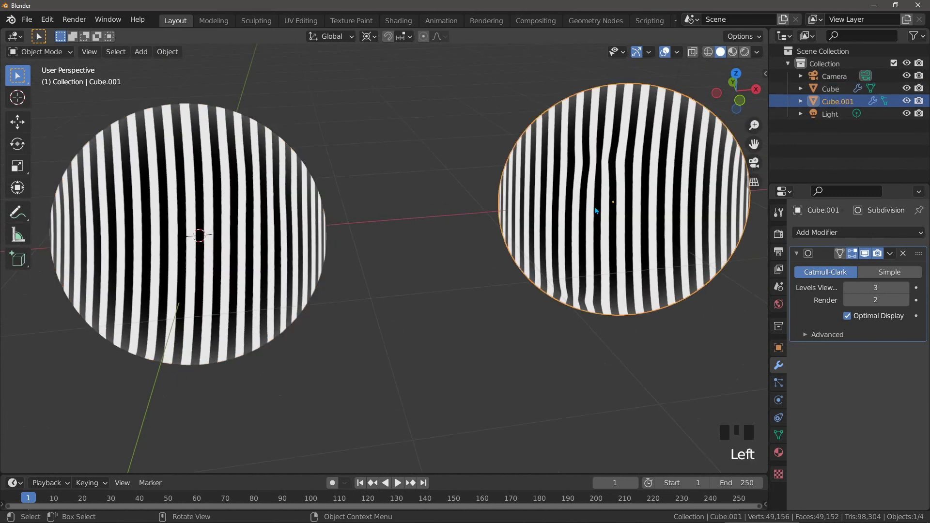
middle_drag(594, 207, 577, 207)
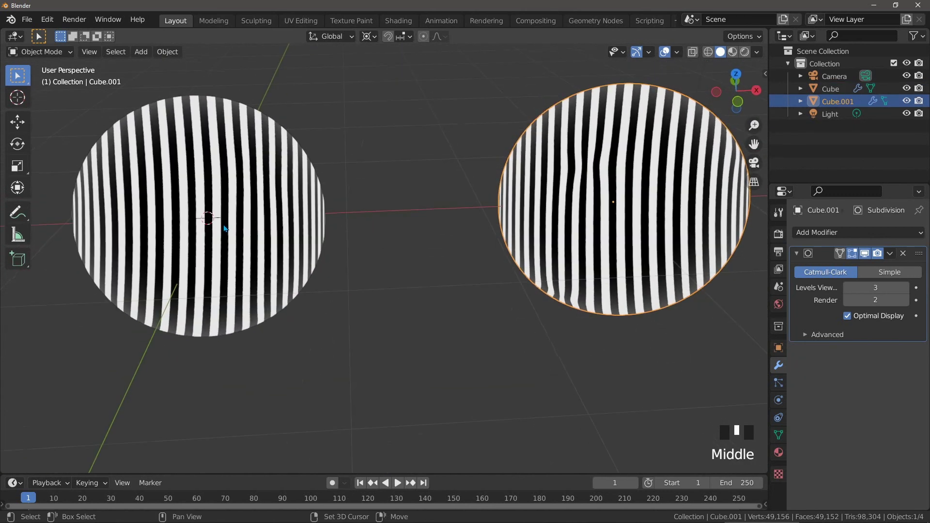
click(291, 207)
mouse_move(207, 218)
middle_down()
mouse_move(290, 208)
mouse_move(273, 192)
mouse_move(300, 213)
mouse_move(148, 247)
middle_up()
Grow the corner selection on the original sphere by one ring and scale it by 0.99 about the 3D Cursor.
key(Tab)
key(shift+z)
key(ctrl+KP_Add)
middle_drag(368, 239, 412, 239)
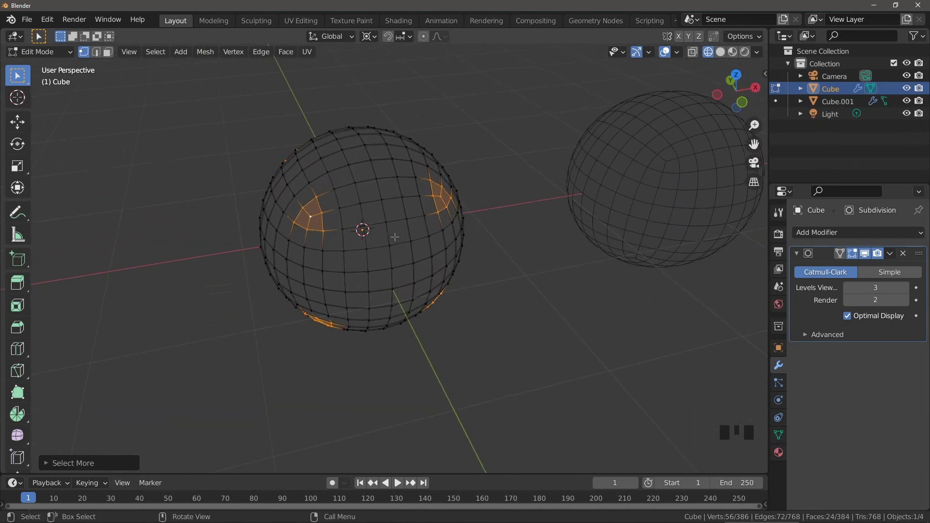
key(s)
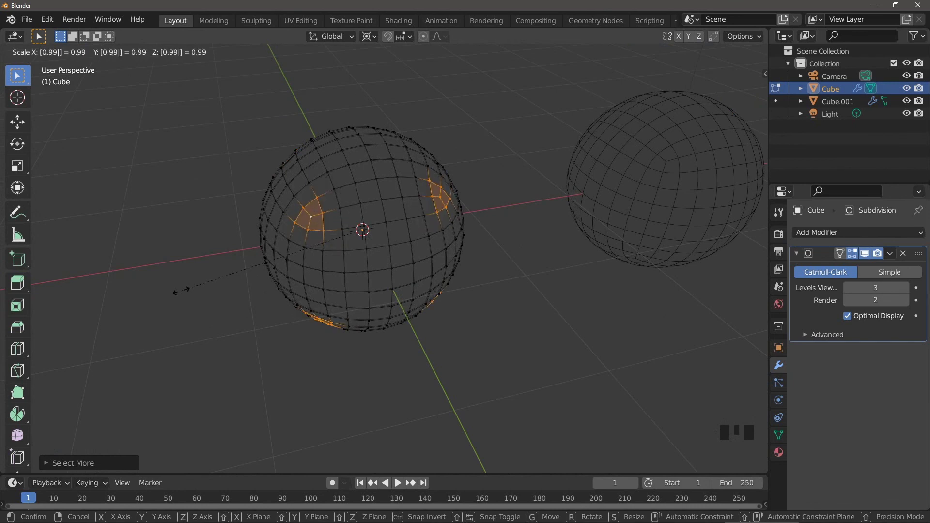
click(181, 290)
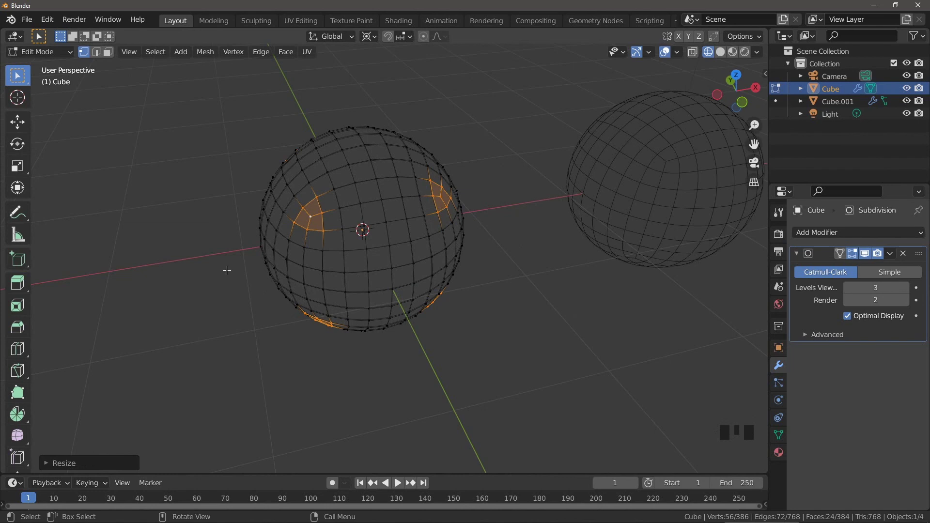
Compare the re-adjusted sphere's stripes with the unmodified copy in solid Object Mode.
key(Tab)
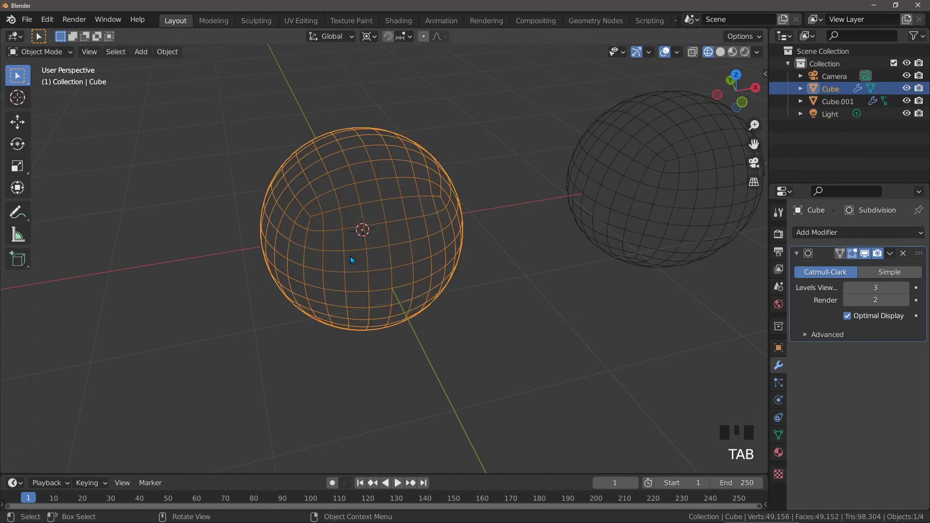
key(shift+z)
mouse_move(350, 256)
middle_down()
mouse_move(367, 229)
mouse_move(374, 232)
middle_up()
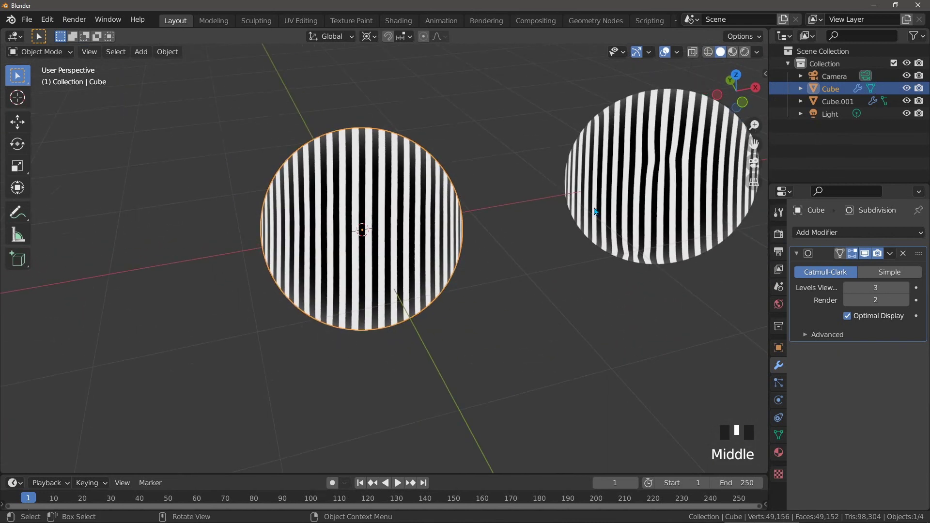
shift+middle_drag(630, 189, 339, 228)
Delete the duplicate sphere and the original sphere from the scene.
click(512, 204)
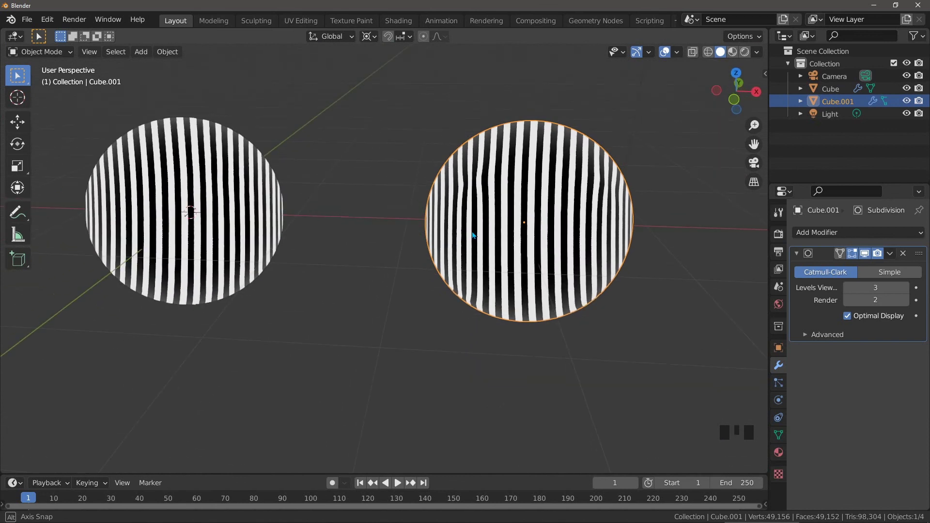
click(160, 234)
middle_drag(160, 233, 210, 223)
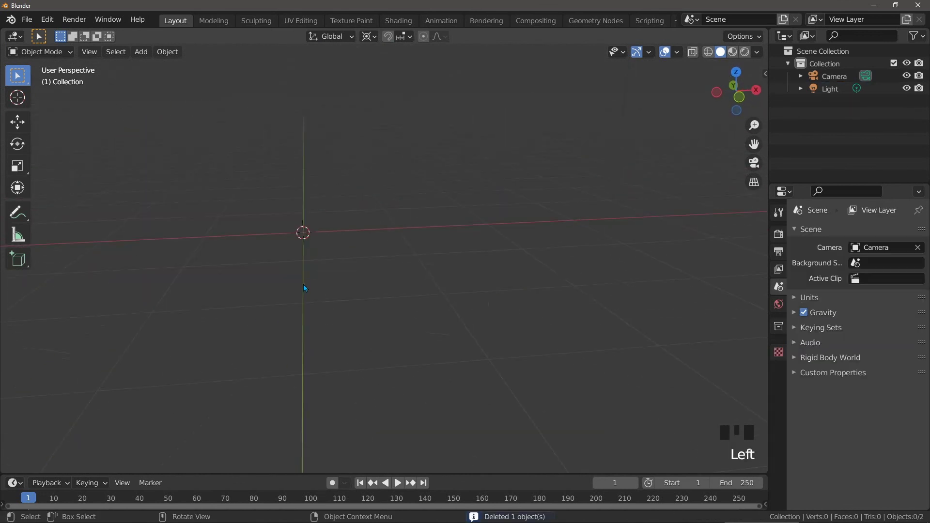
Bring up the available mesh primitives for adding a new object at the origin.
key(shift+a)
mouse_move(335, 277)
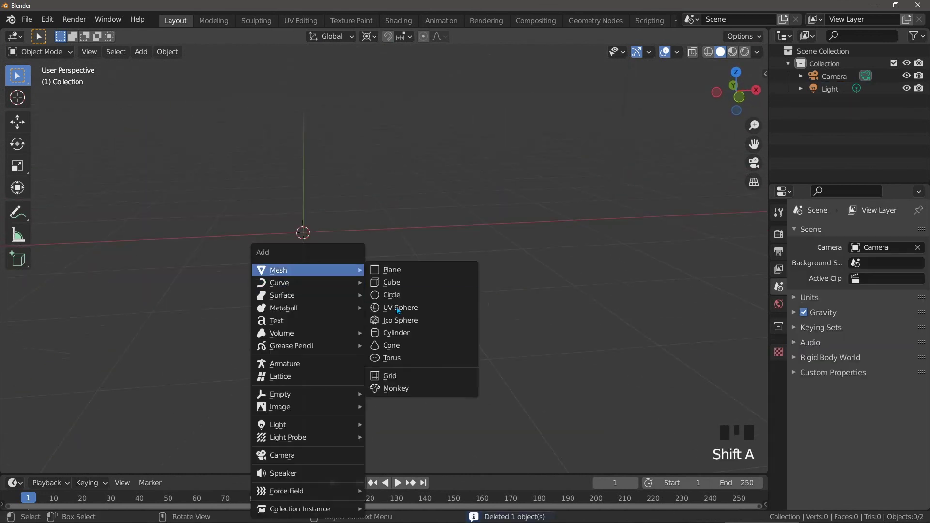